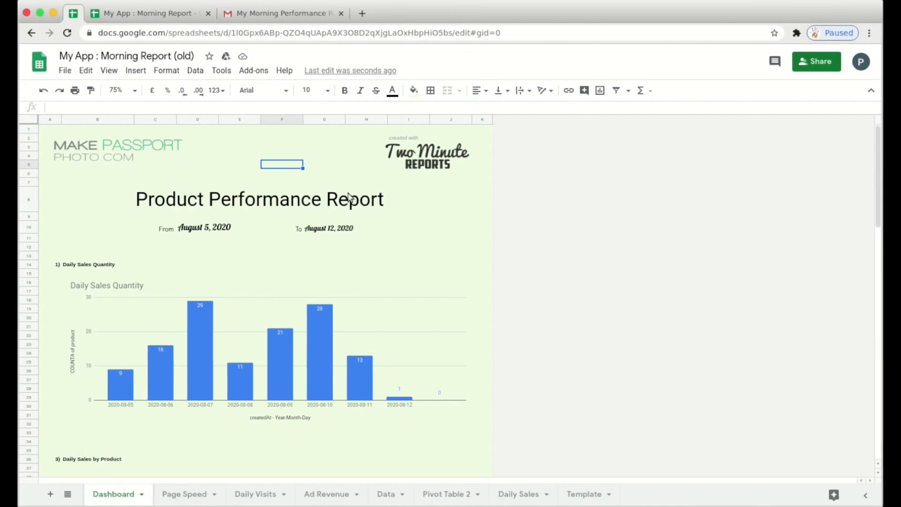
- Review the Product Performance Report dashboard charts, starting from the Daily Sales Quantity section
scroll(323, 204, down, 1)
scroll(87, 258, down, 1)
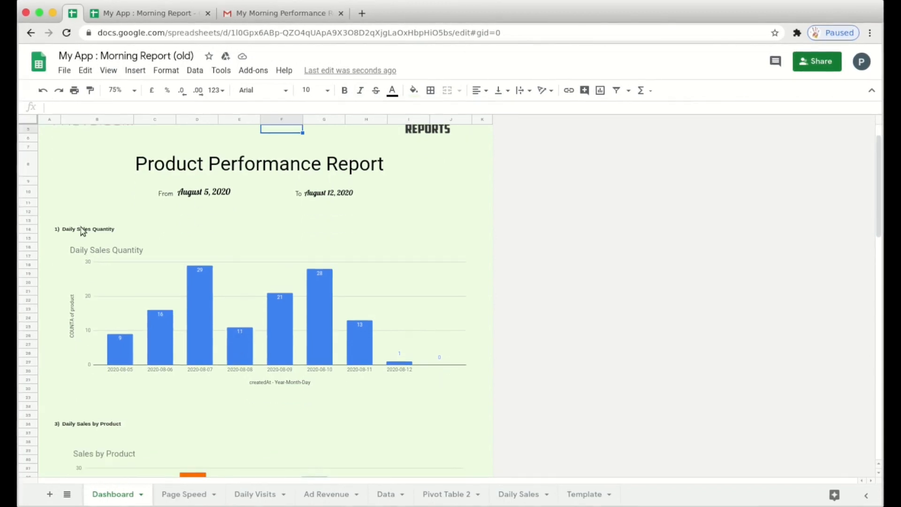
click(74, 235)
scroll(166, 280, down, 5)
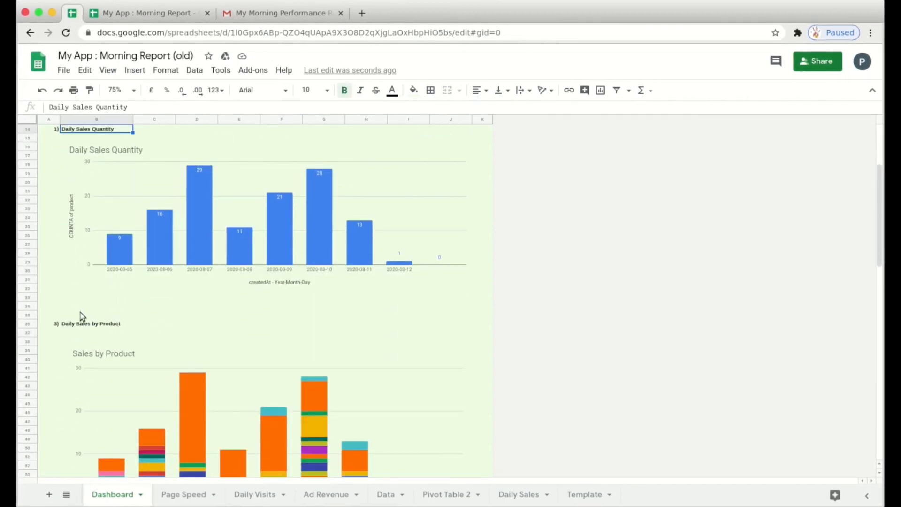
scroll(167, 358, down, 5)
scroll(207, 311, down, 7)
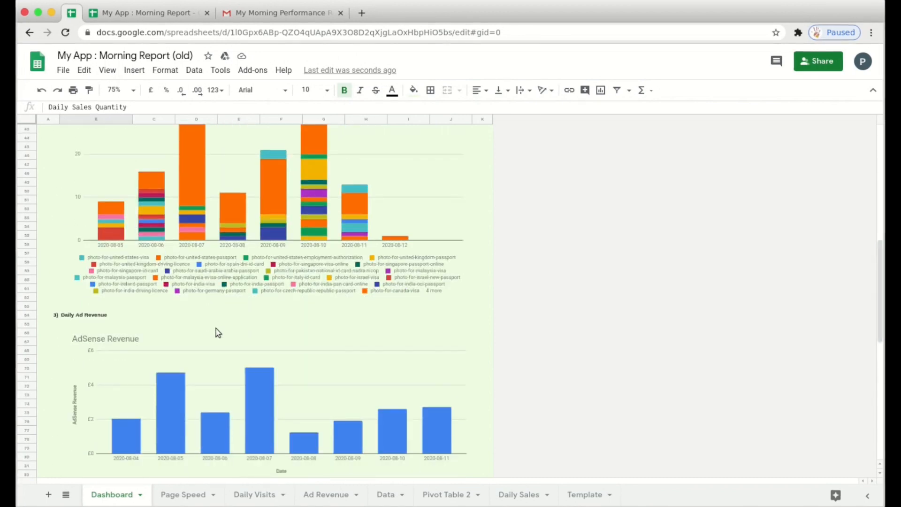
scroll(217, 332, down, 6)
scroll(376, 274, down, 3)
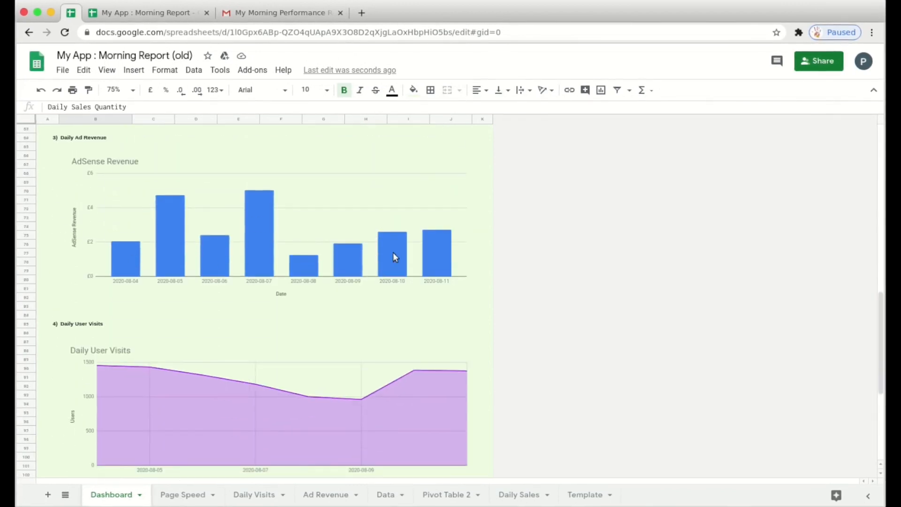
scroll(474, 266, down, 11)
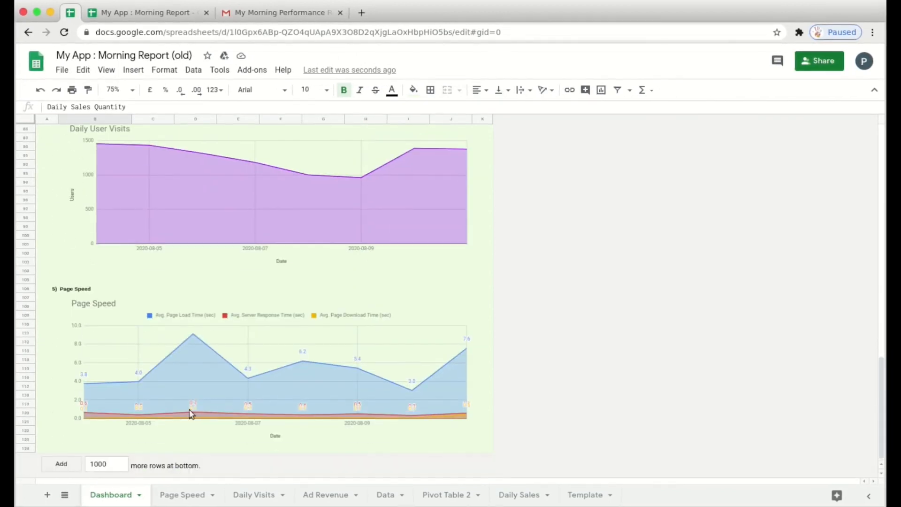
- Return to the top and bring up the Morning Performance Report email in Gmail
scroll(300, 255, up, 20)
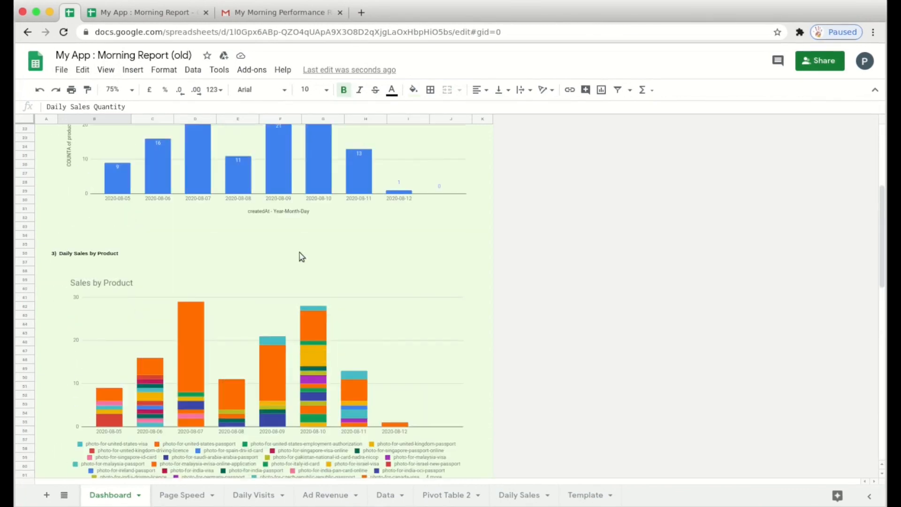
scroll(300, 255, up, 5)
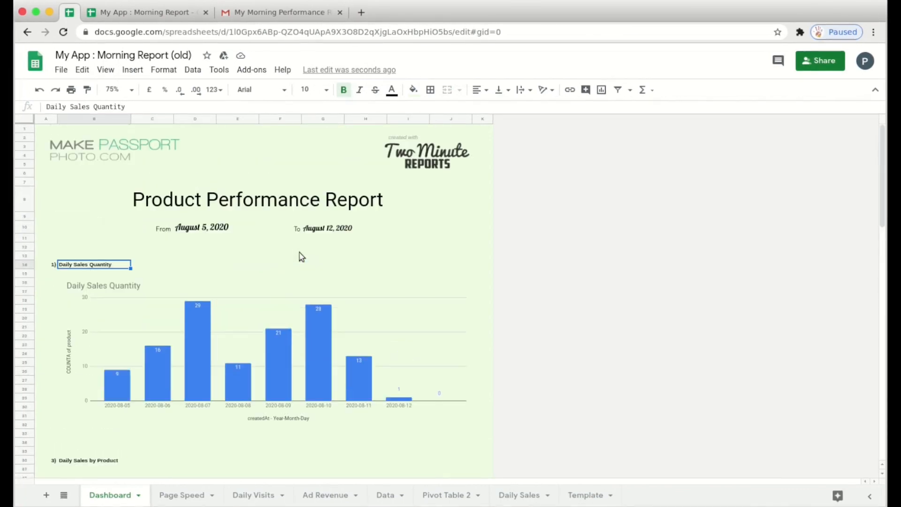
click(239, 18)
scroll(475, 215, down, 8)
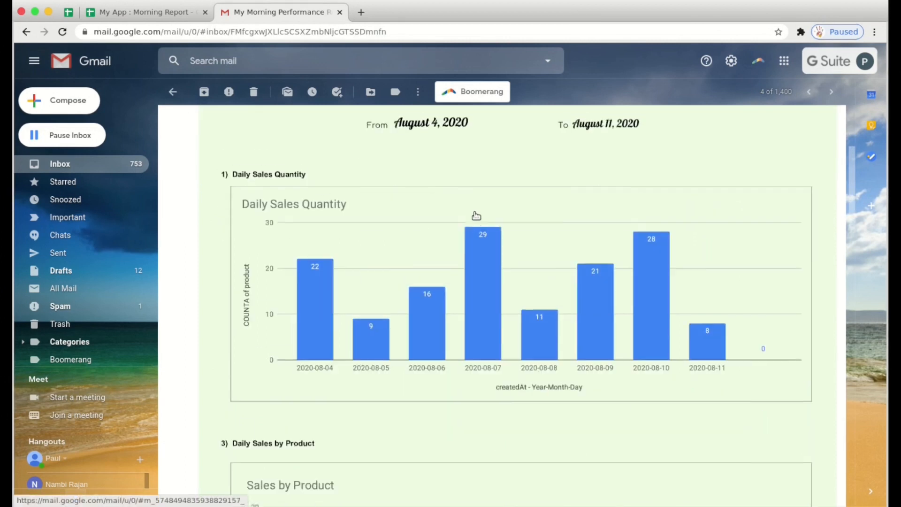
scroll(476, 215, down, 18)
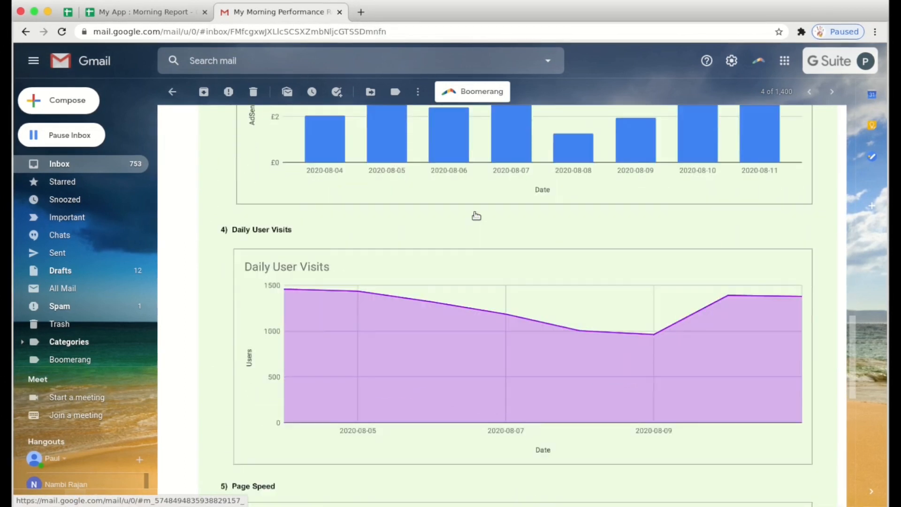
scroll(508, 309, down, 4)
scroll(670, 416, up, 20)
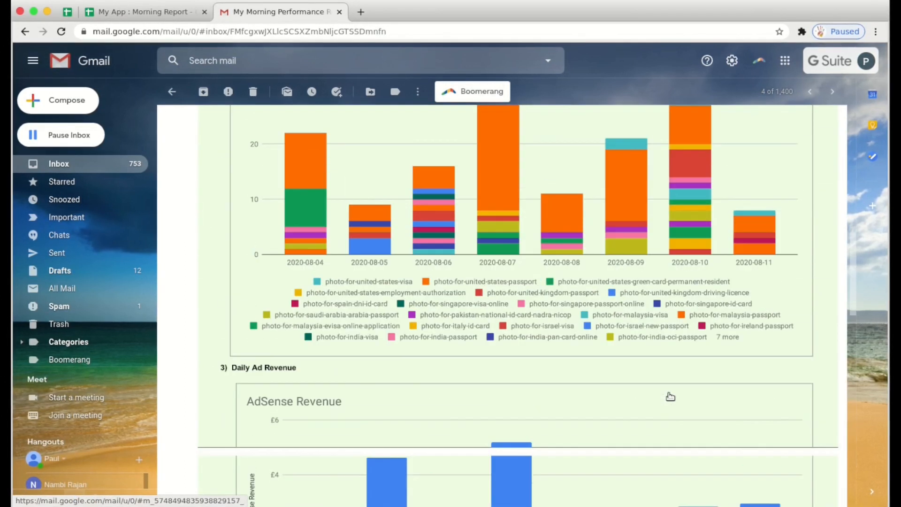
scroll(670, 396, up, 5)
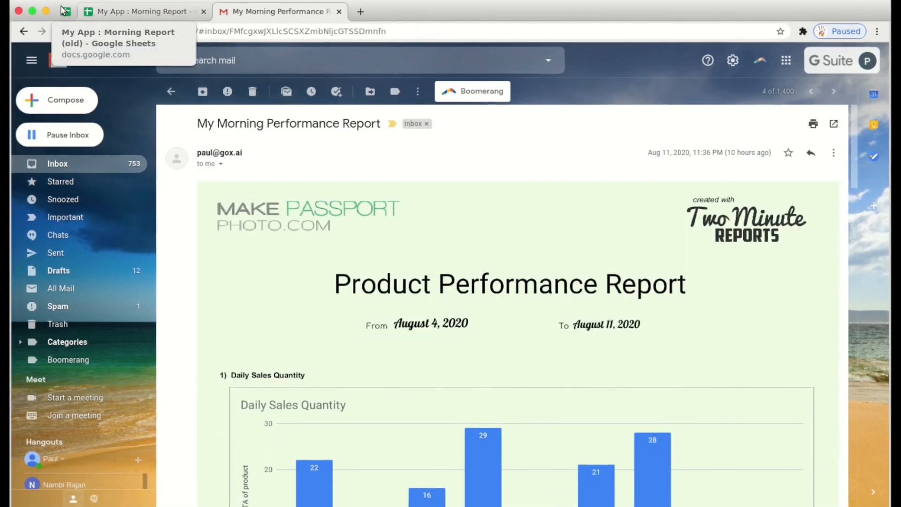
- In Morning Report, paste titles Daily Sales Quantity through Page Speed into B6:B10 and widen column B
click(131, 14)
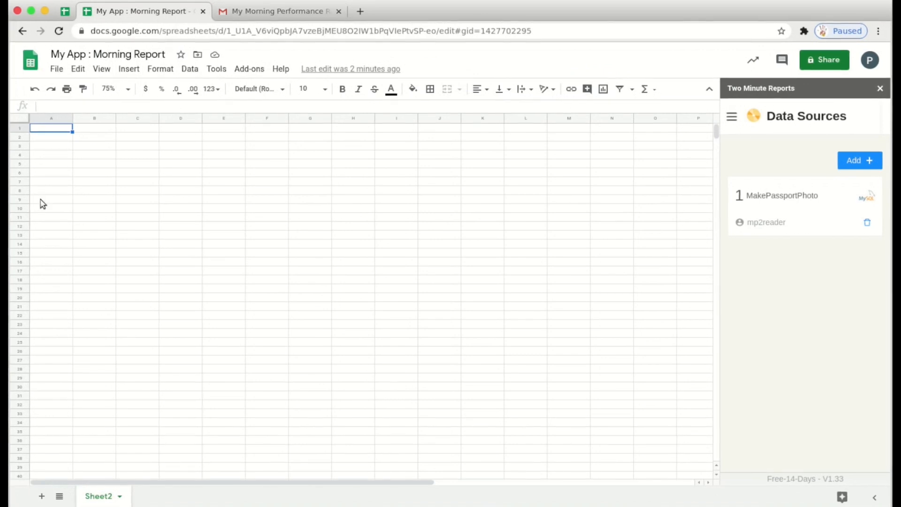
drag(92, 174, 113, 298)
text(Daily Sales Quantity Daily Sales by Product Daily Ad Revenue Daily User Visits Page Speed)
click(91, 260)
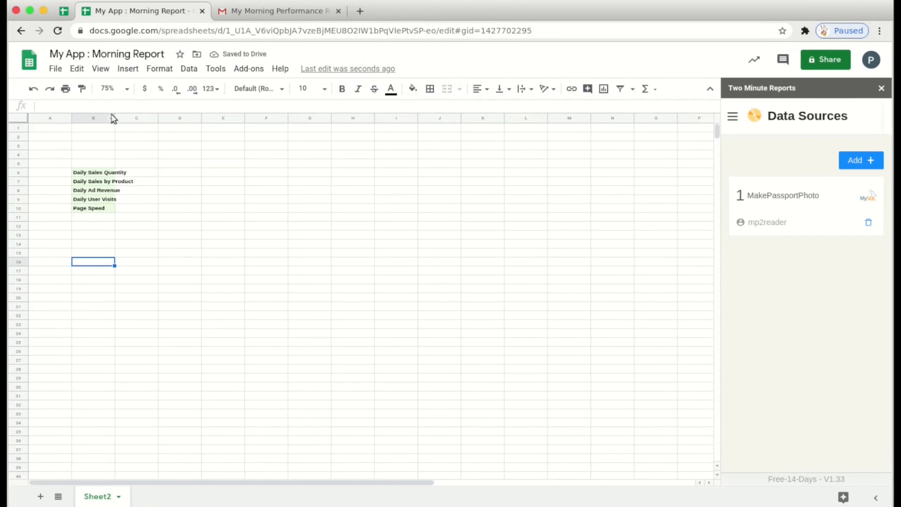
drag(114, 116, 140, 123)
click(97, 190)
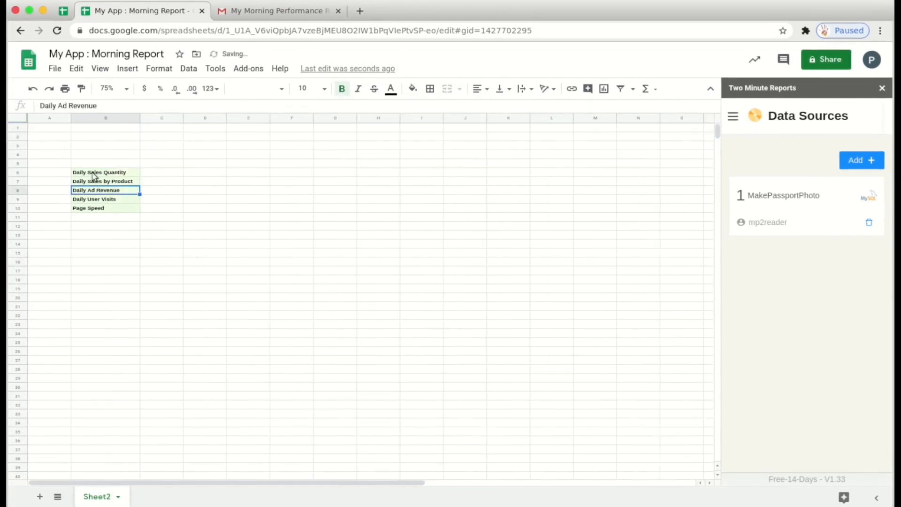
drag(94, 173, 101, 212)
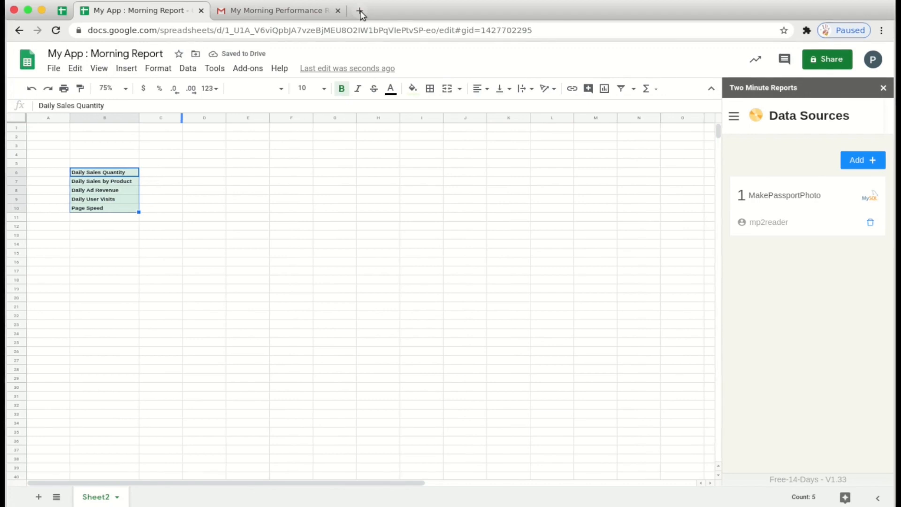
- Open makepassportphoto.com in a new browser tab
click(360, 11)
text(make)
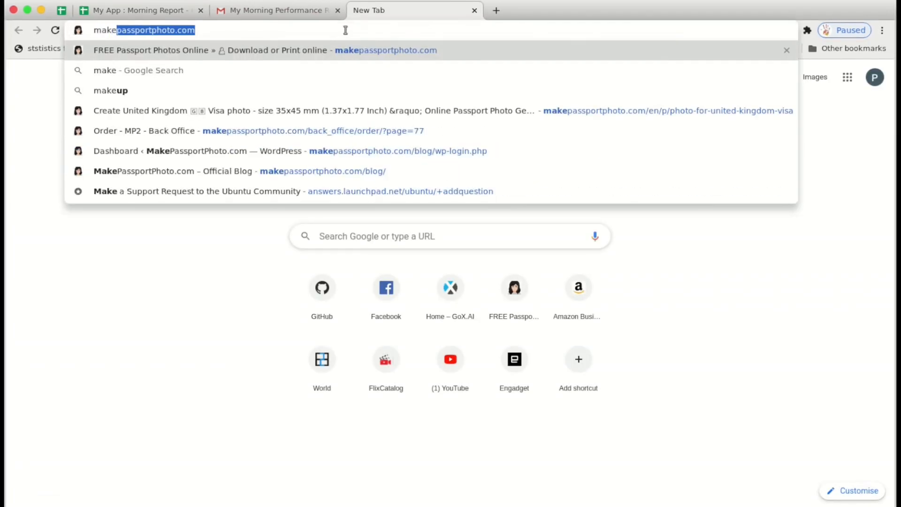
key(Return)
- Browse the photo types and the $9.99, $2.99 and free DIY plans, then return to the spreadsheet
scroll(207, 128, down, 2)
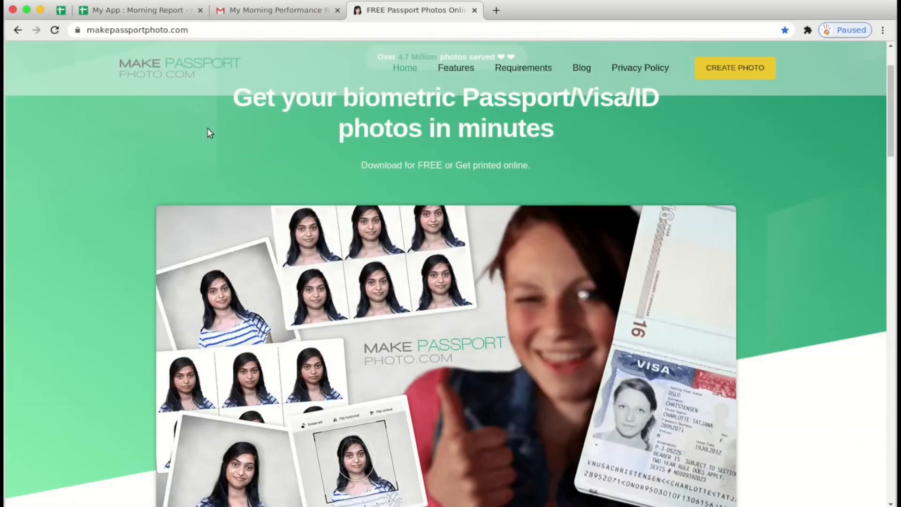
scroll(207, 129, down, 1)
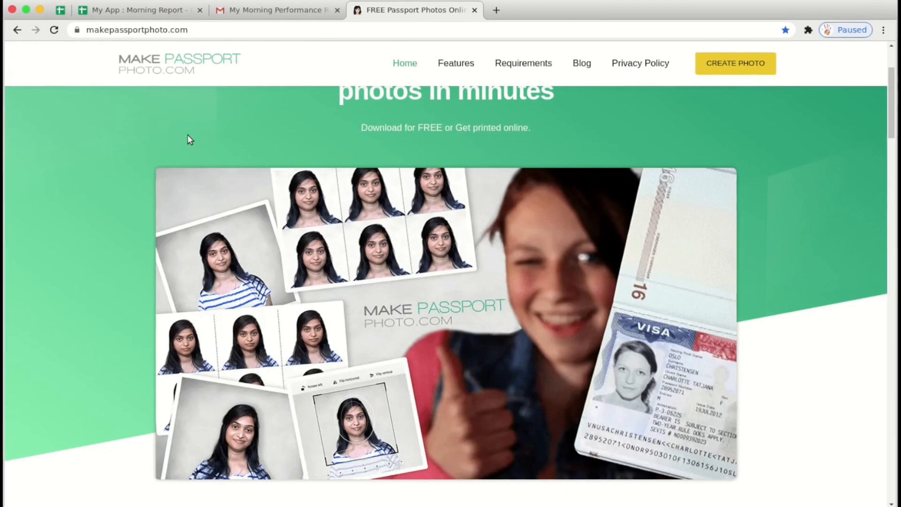
scroll(187, 136, up, 3)
scroll(168, 164, down, 4)
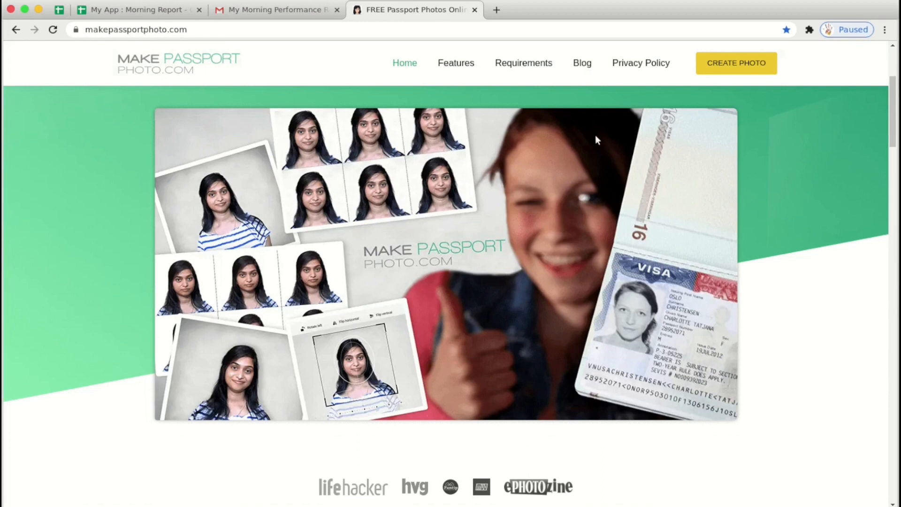
scroll(203, 263, down, 10)
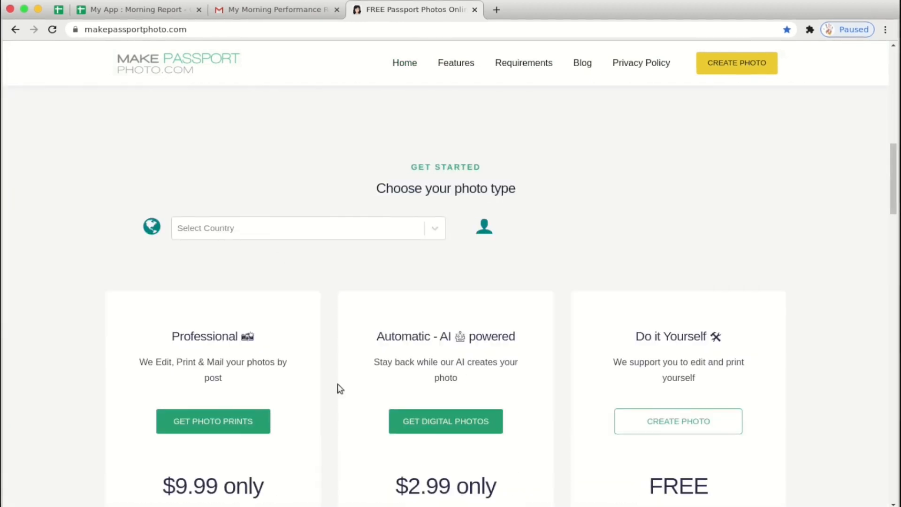
scroll(613, 296, up, 6)
scroll(614, 297, down, 6)
scroll(616, 298, down, 12)
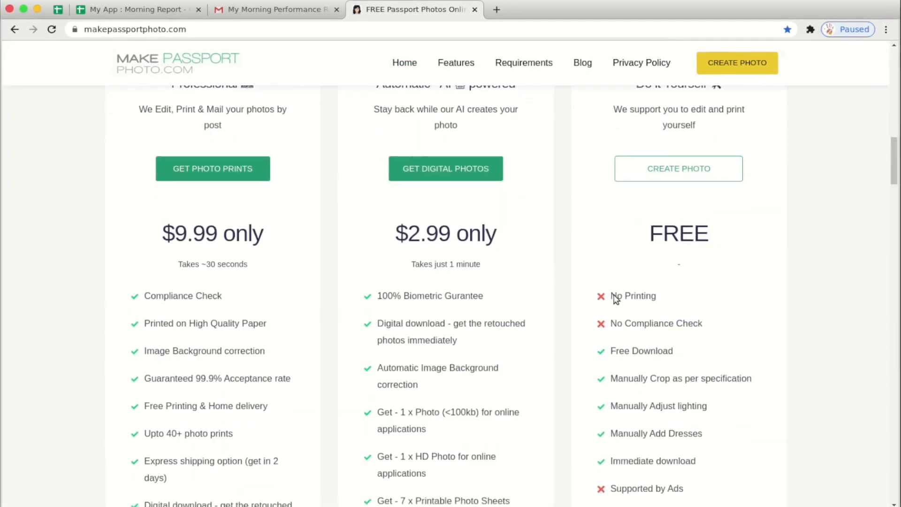
click(133, 8)
- Set the sheet zoom to 100% and select the report section titles
click(262, 219)
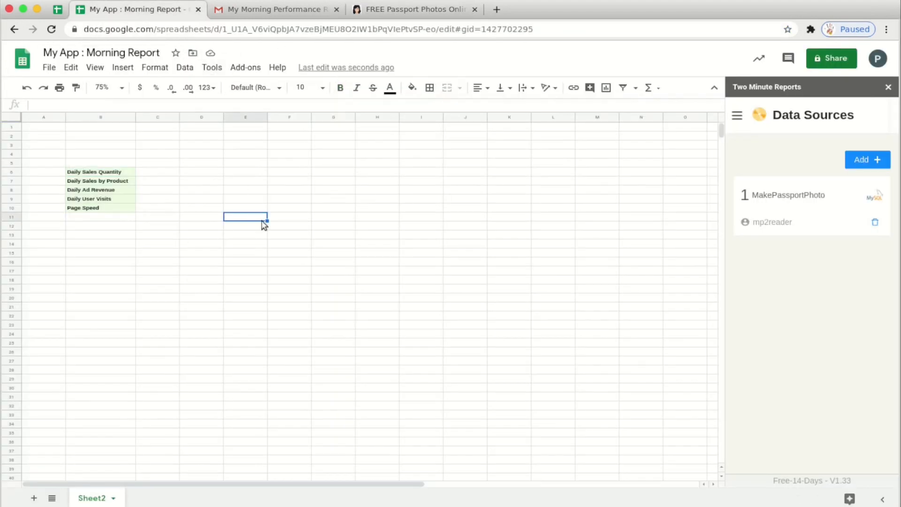
drag(74, 175, 100, 178)
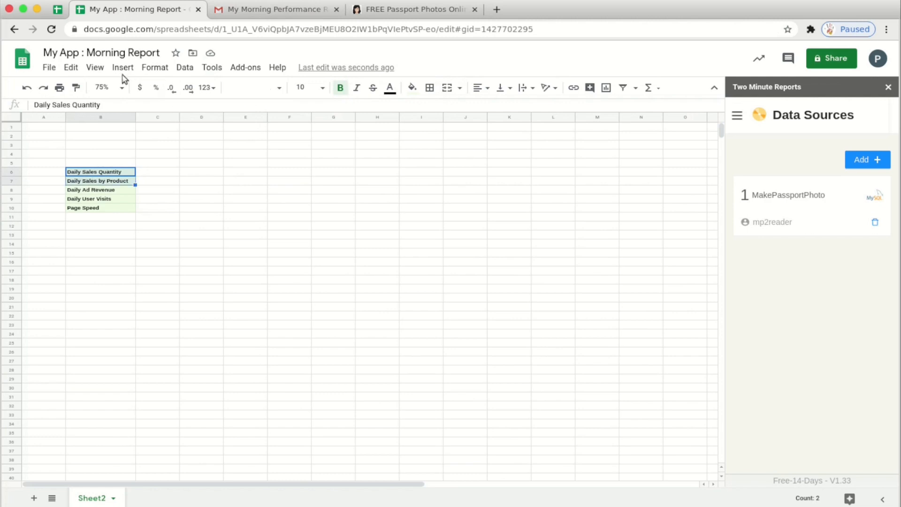
click(95, 67)
mouse_move(141, 223)
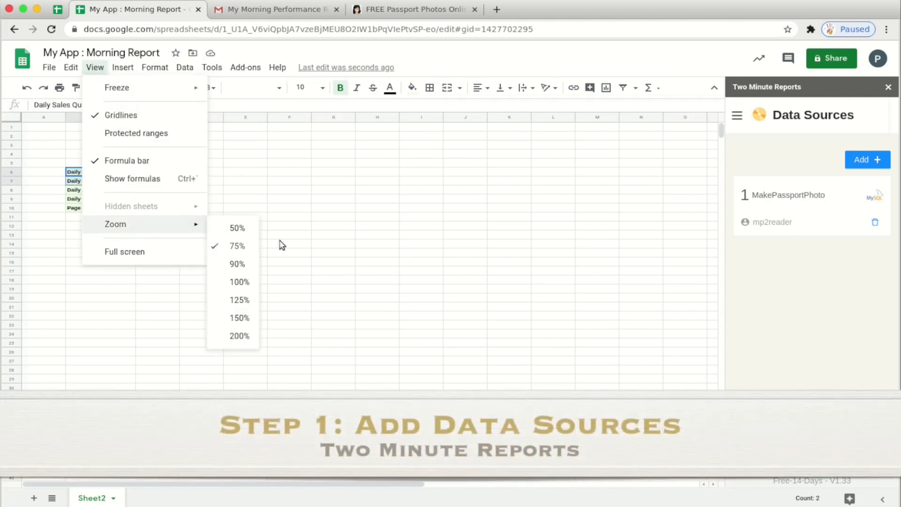
click(239, 282)
click(141, 249)
drag(126, 190, 129, 209)
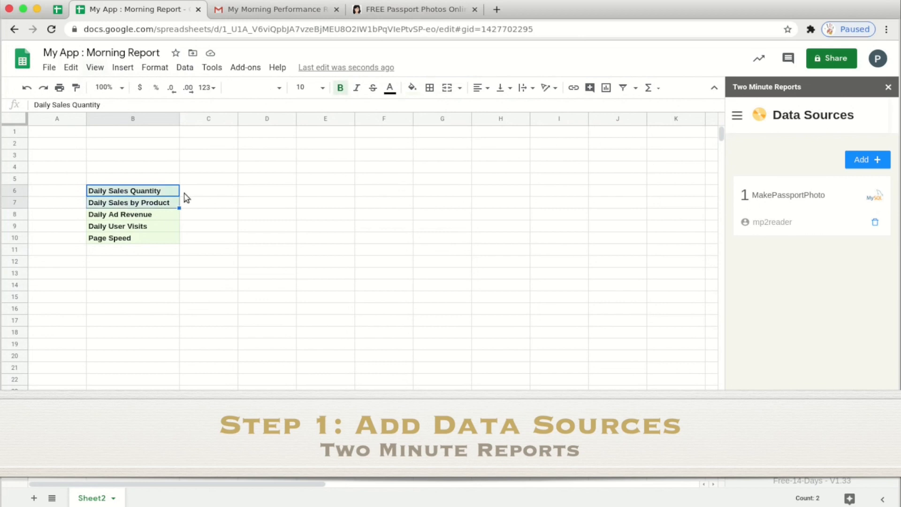
drag(98, 219, 118, 237)
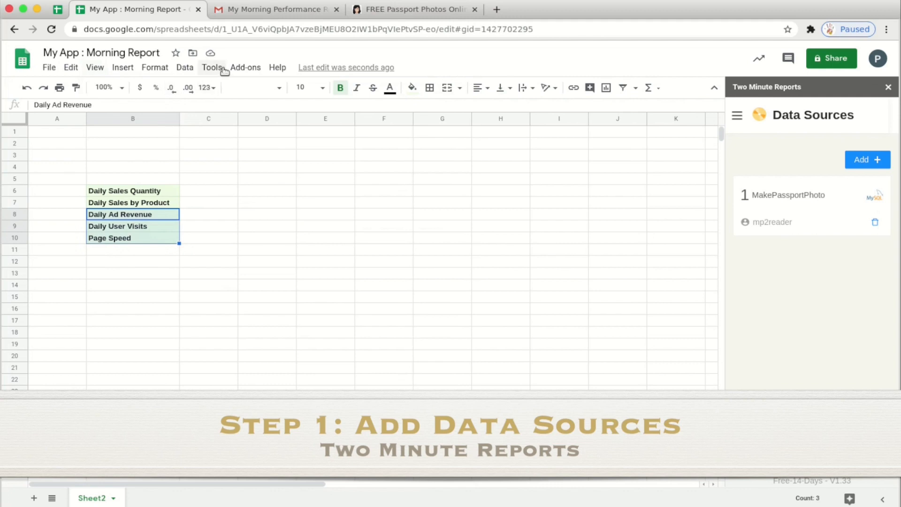
- Launch the Two Minute Reports add-on sidebar
click(245, 68)
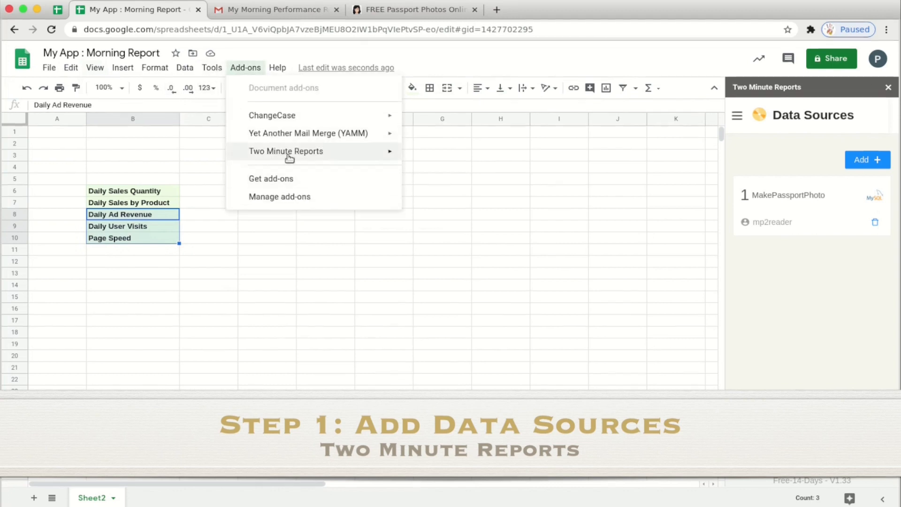
mouse_move(289, 155)
click(432, 155)
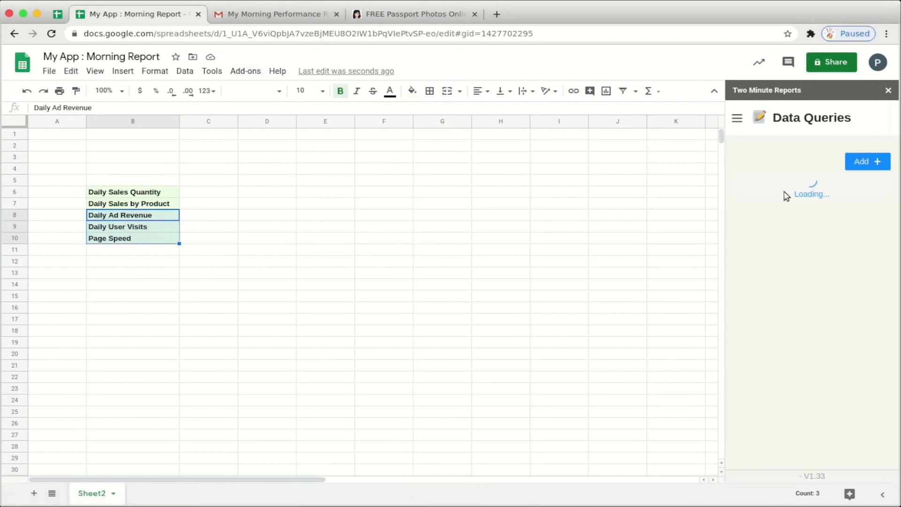
click(739, 115)
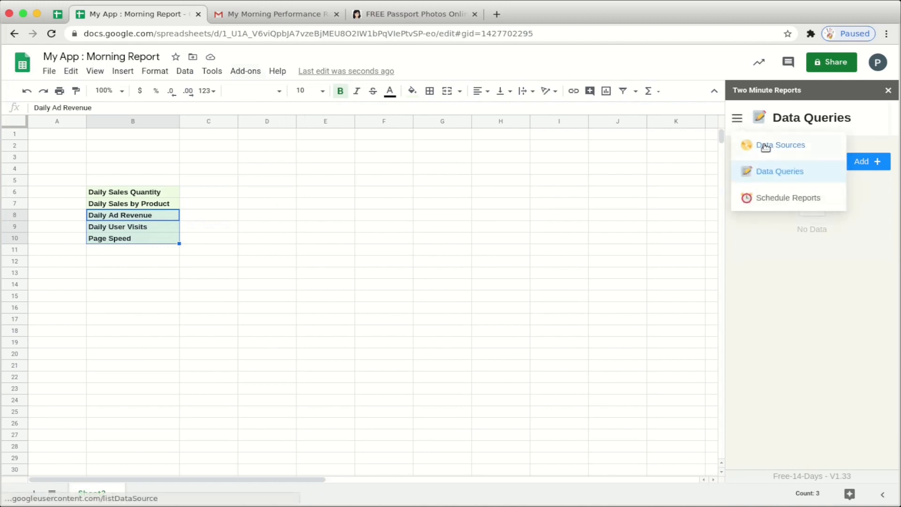
click(765, 148)
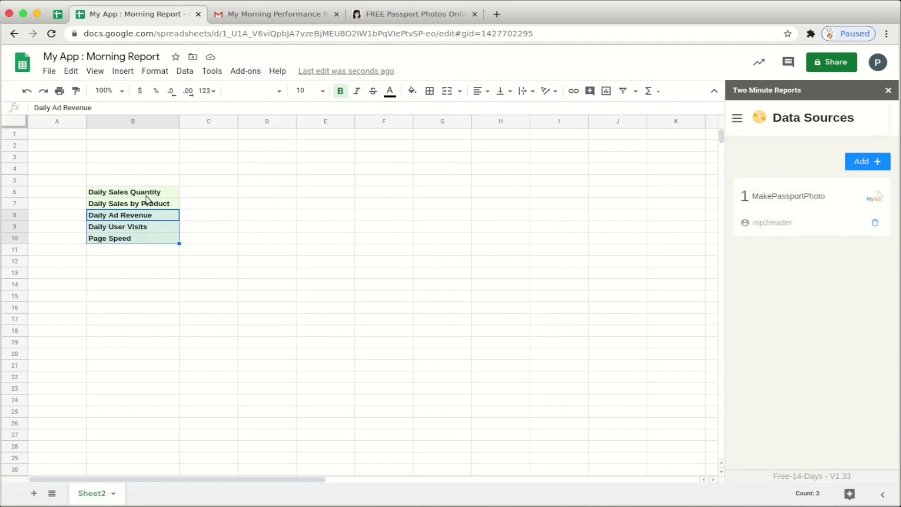
drag(146, 196, 150, 203)
click(861, 161)
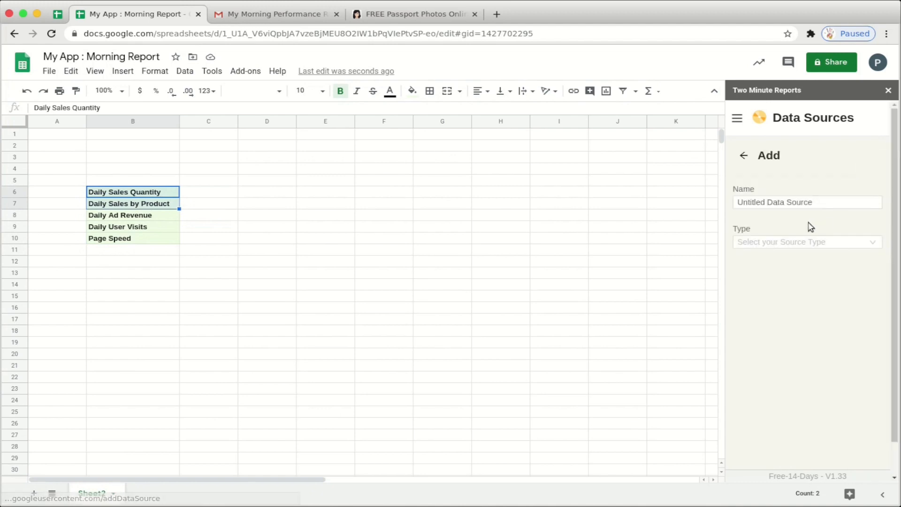
drag(828, 202, 739, 202)
text(Ma)
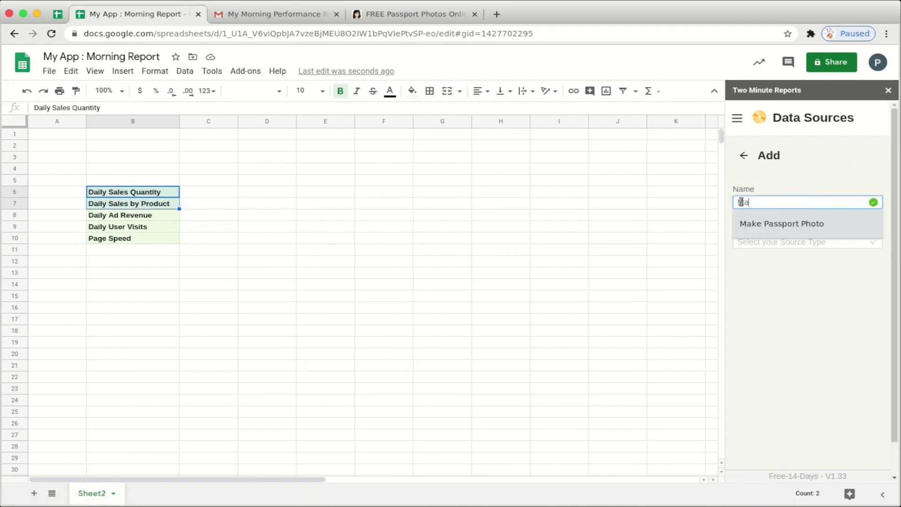
text(kePassportPhoto SQL)
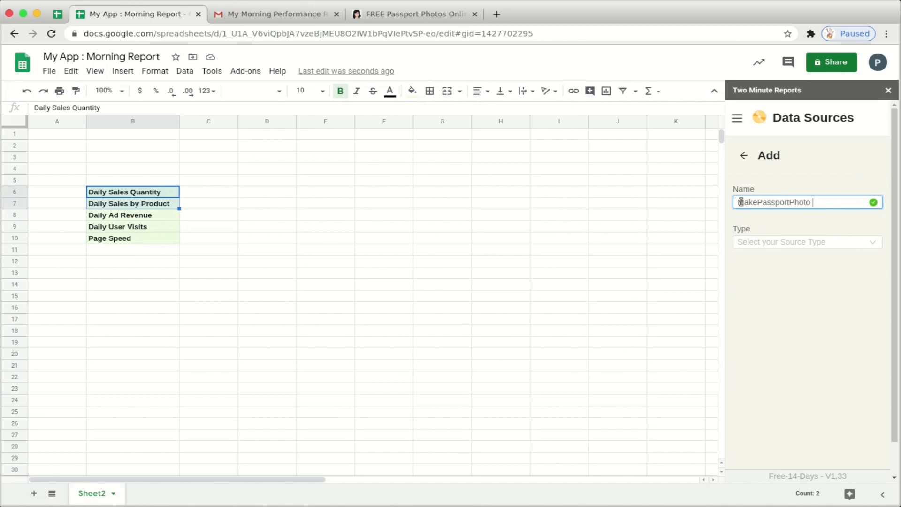
click(759, 242)
click(745, 262)
click(786, 278)
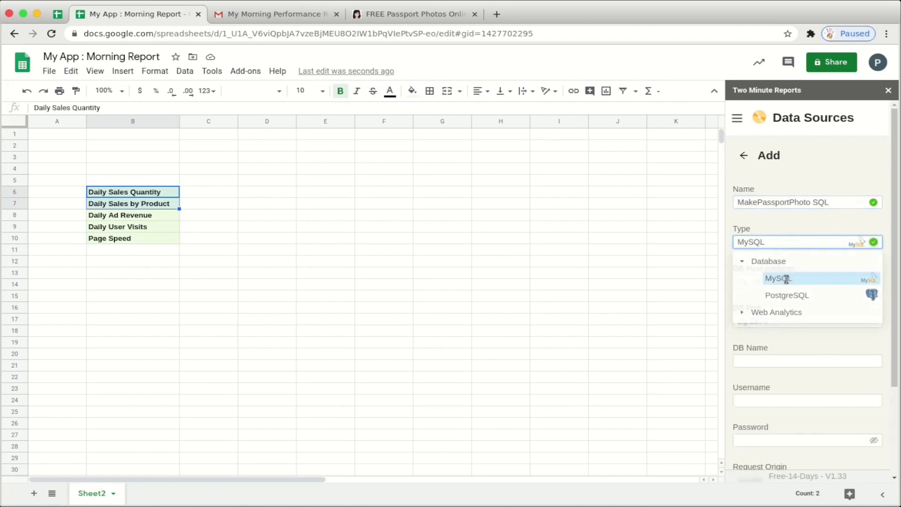
click(767, 282)
scroll(764, 287, down, 2)
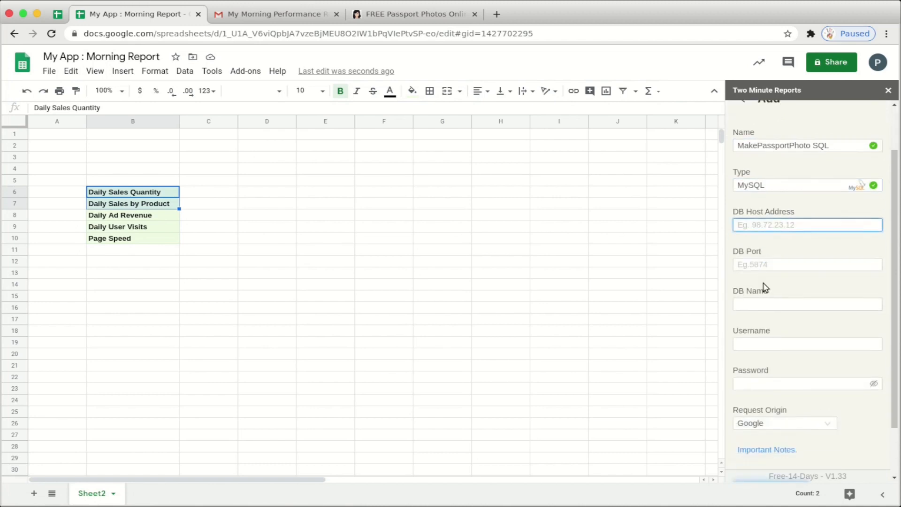
scroll(765, 300, down, 2)
scroll(760, 380, up, 2)
scroll(759, 423, down, 1)
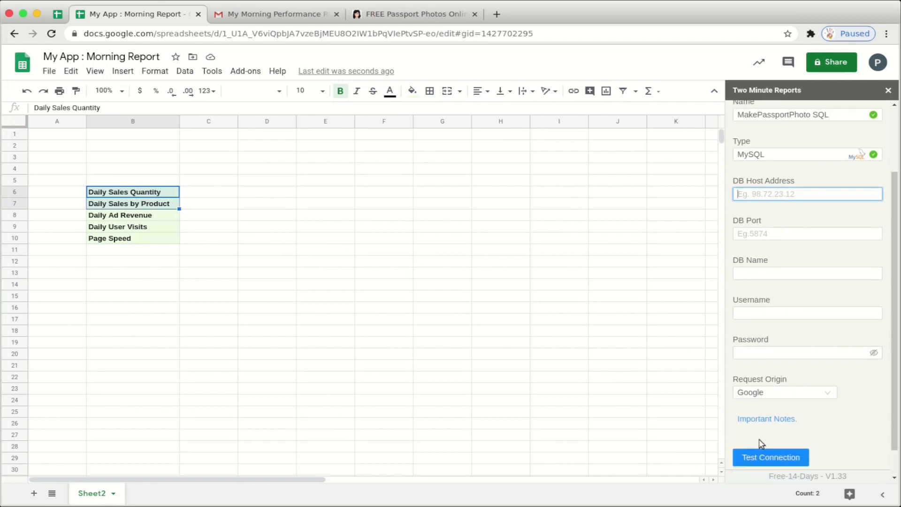
scroll(765, 338, up, 3)
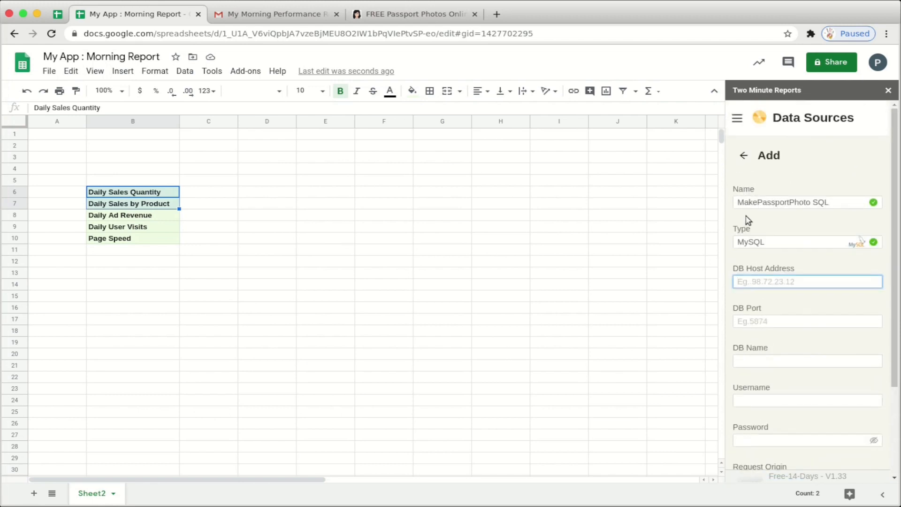
click(744, 155)
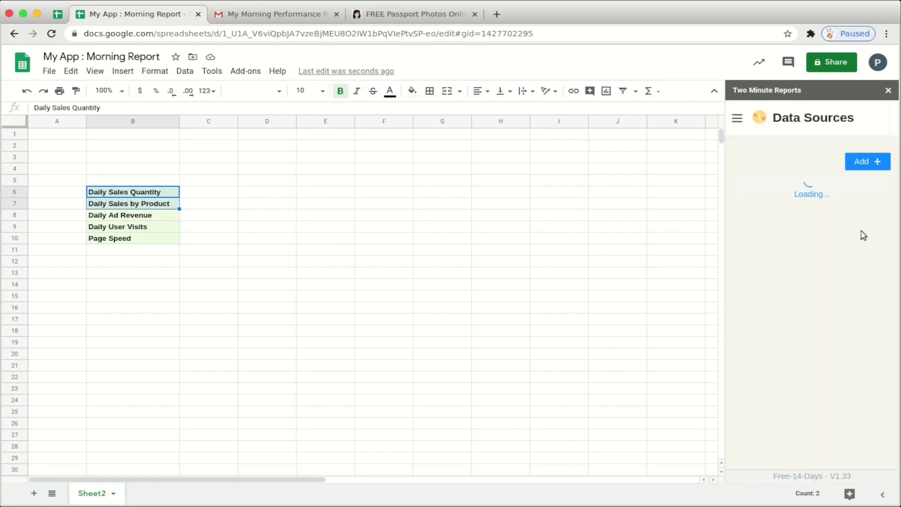
- Add a data source named 'Google Analytics' with type Web Analytics > Google Analytics
click(868, 161)
drag(822, 203, 735, 203)
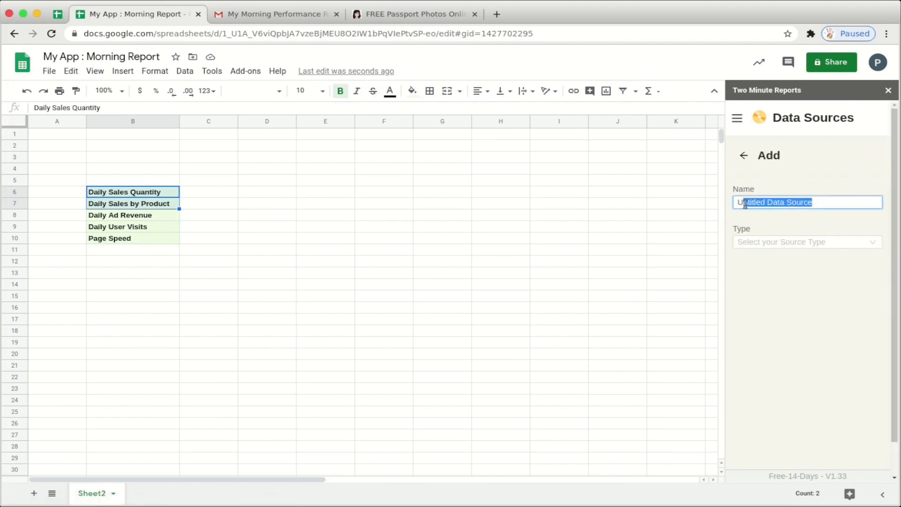
text(Google An)
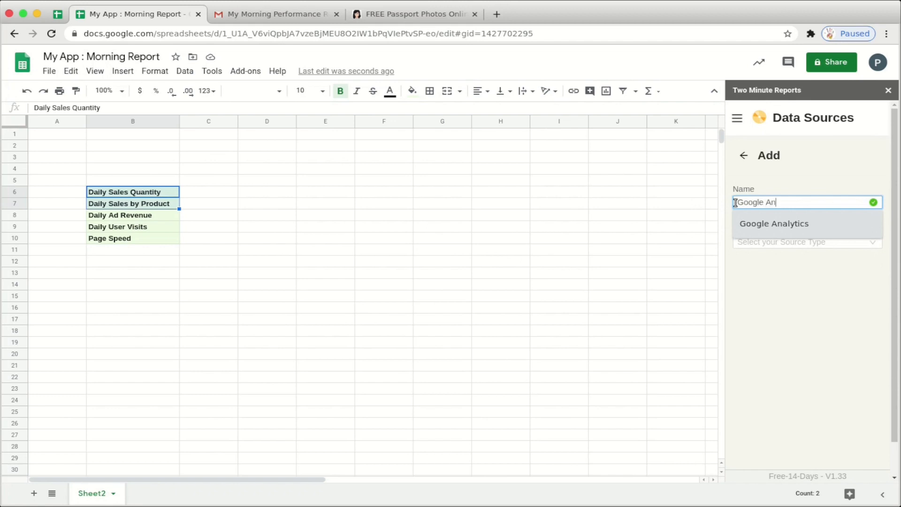
text(alytics)
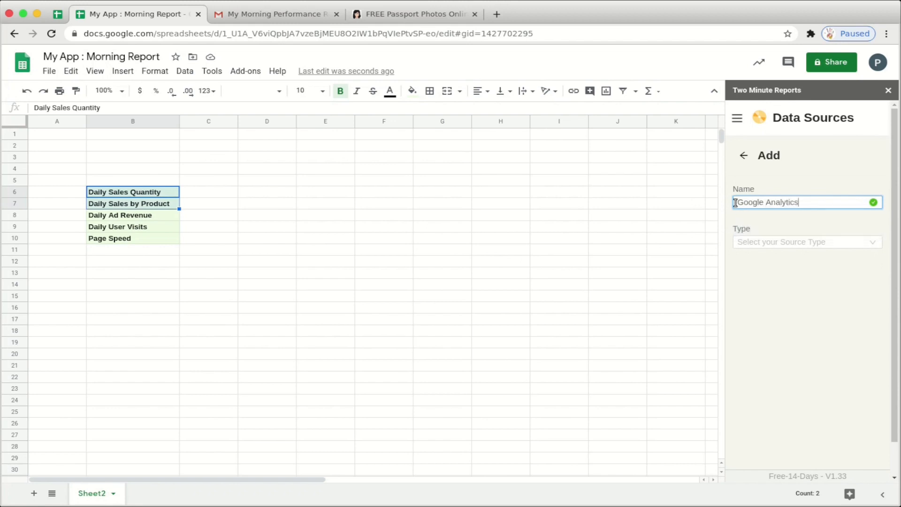
click(756, 239)
click(746, 276)
click(784, 298)
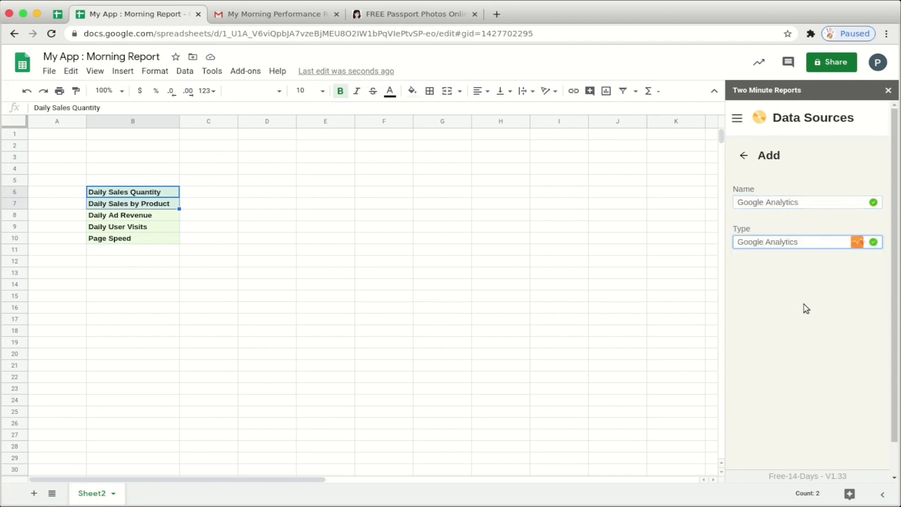
- Authenticate the Google Analytics source with Google sign-in and save it
click(789, 292)
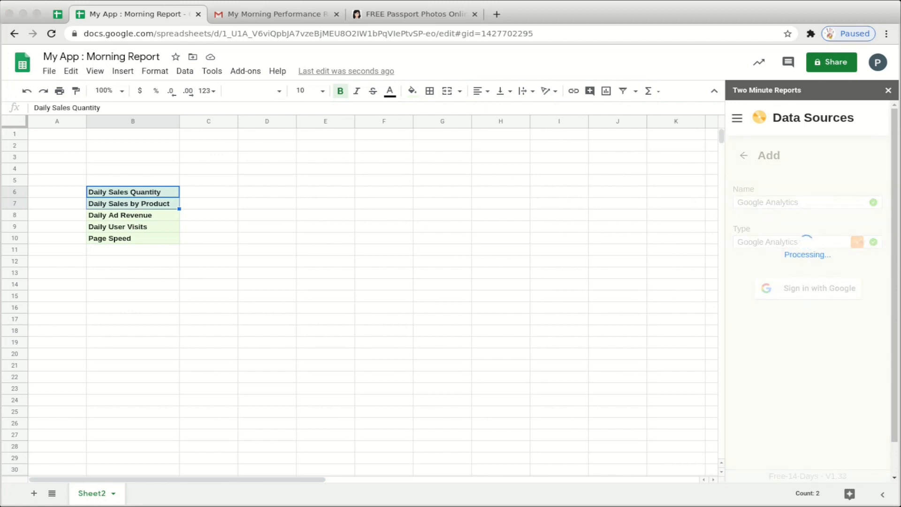
click(596, 203)
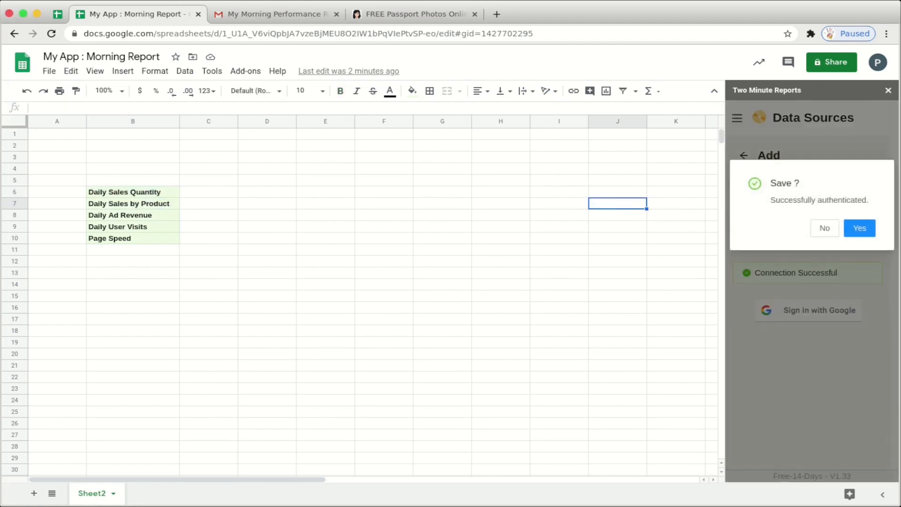
click(859, 227)
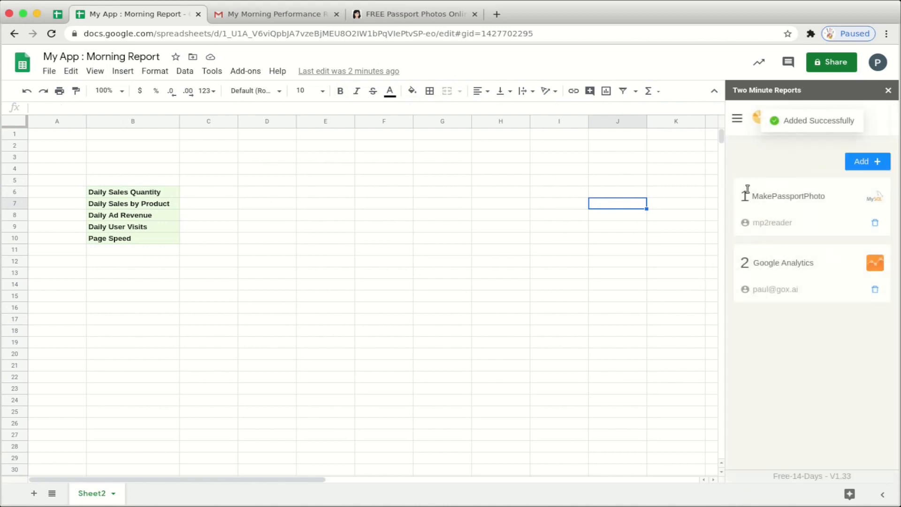
click(736, 119)
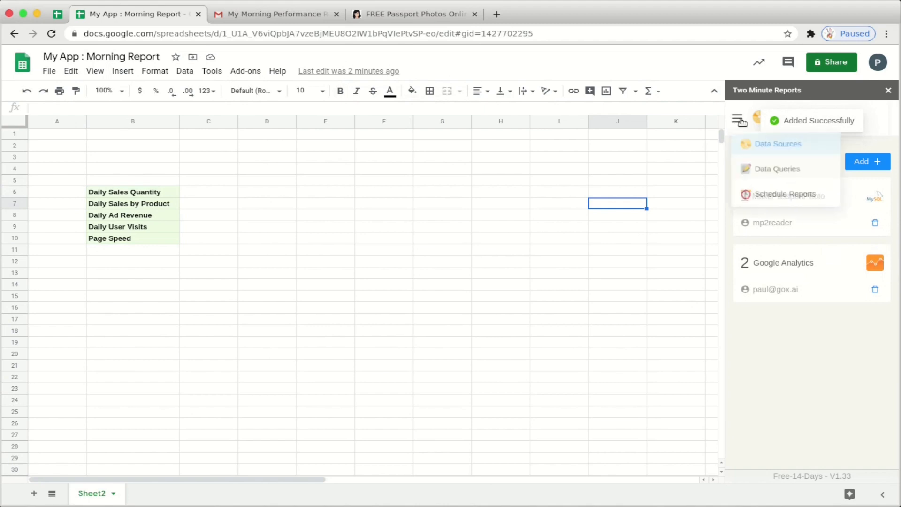
- Create a 'Daily Sales' query on MakePassportPhoto that outputs to a new 'Daily Sales RAW' sheet
click(774, 179)
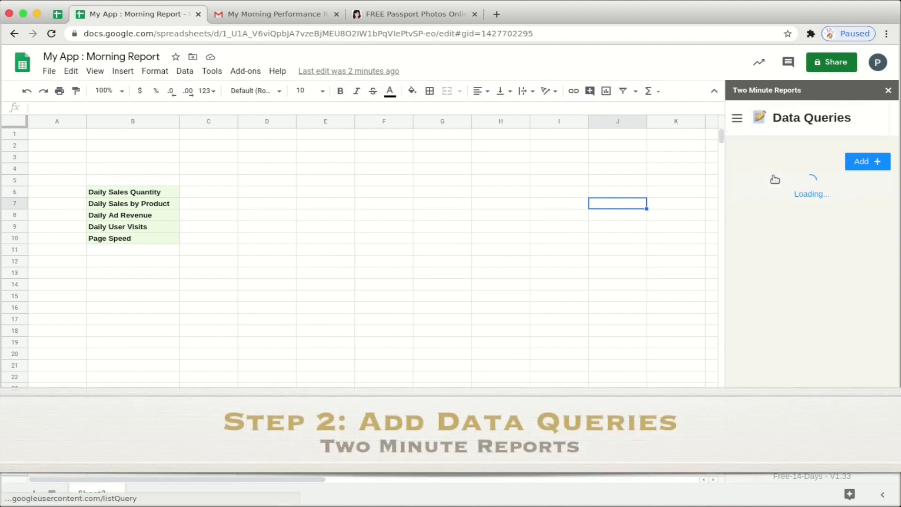
click(861, 161)
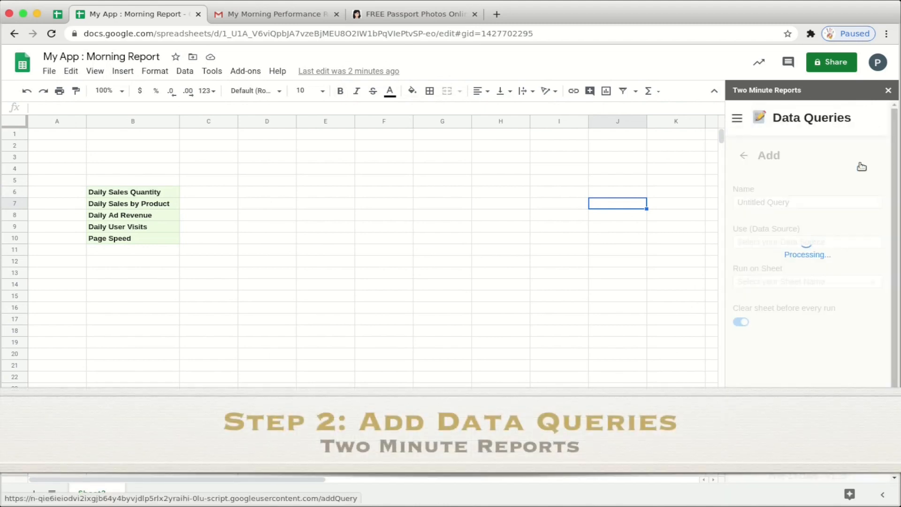
drag(794, 203, 685, 201)
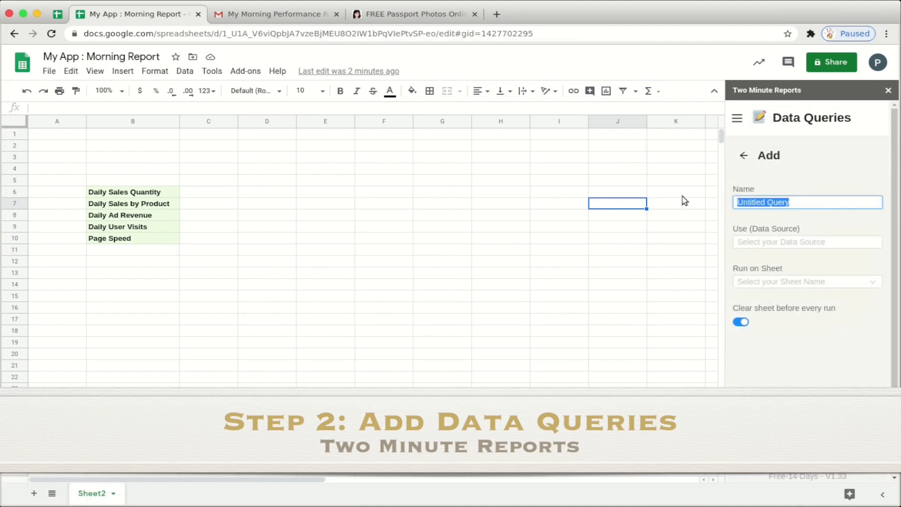
text(Daily Sales)
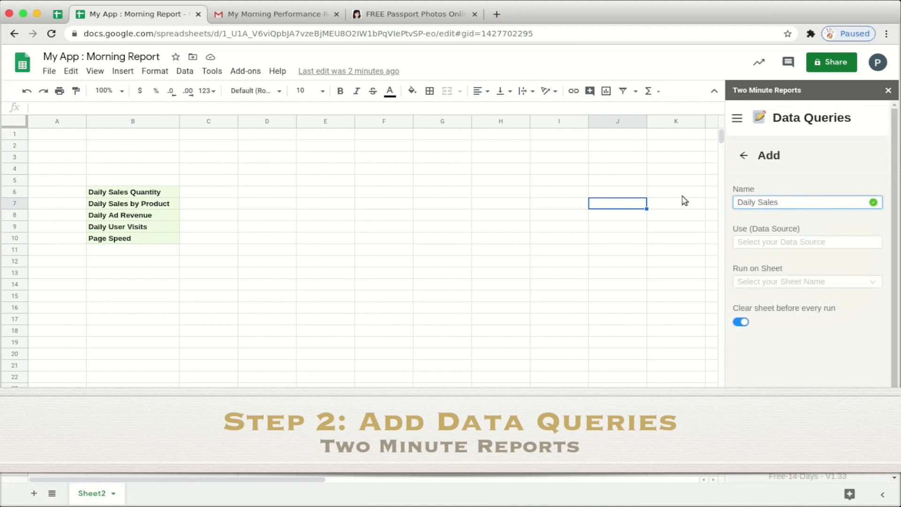
click(760, 245)
click(763, 261)
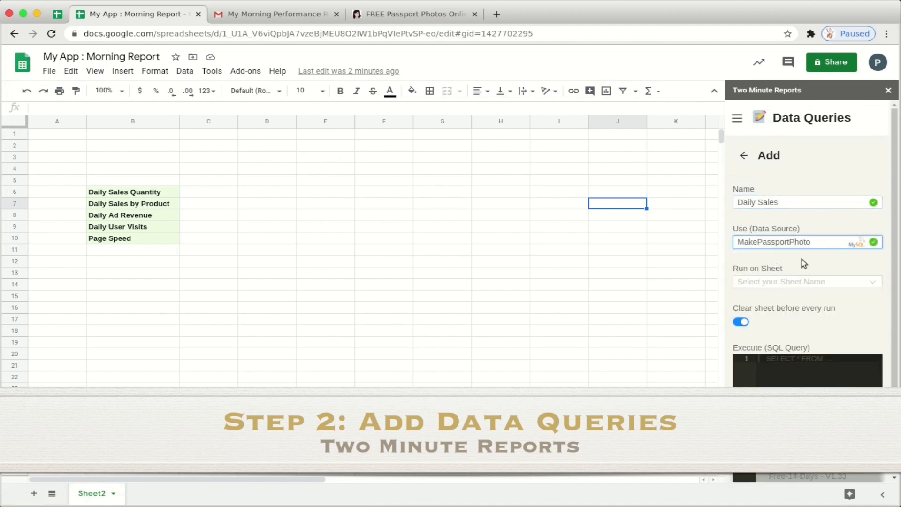
click(777, 286)
click(769, 303)
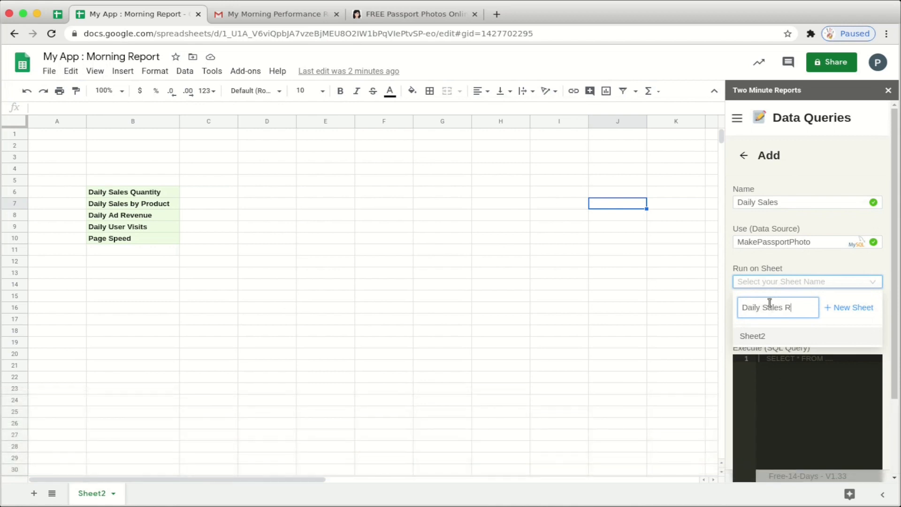
click(850, 308)
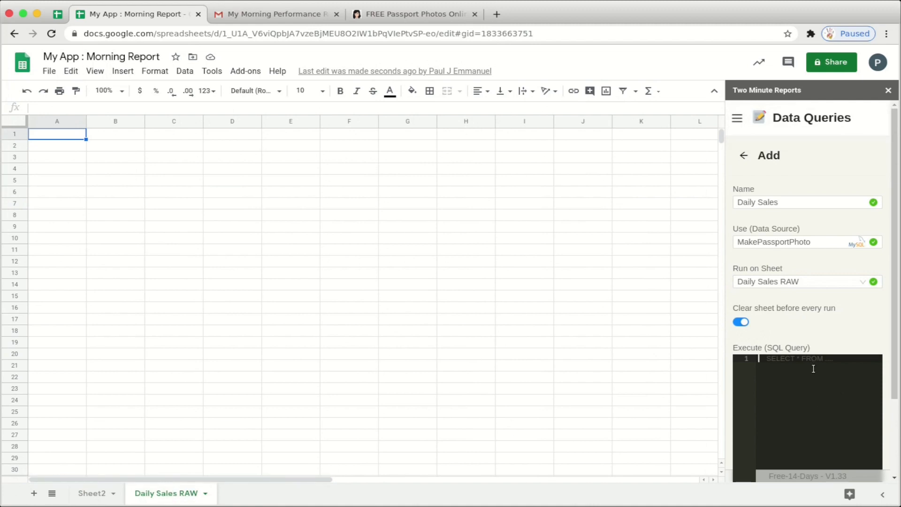
- Paste the SQL, run it to fill Daily Sales RAW with order rows, and save the query
text(SELECT o.order_id, photo_req_id, pr.slug, p.amount , user_id, o.createdAt, o.updatedAt, output_img_path, product FROM mp2_app.orders o, mp2_app.photo_requirements pr, mp2_app.payments p where pr.id = photo_req_id and p.order_id = o.order_id and o.createdAt >= DATE(NOW()) - INTERVAL 7 DAY)
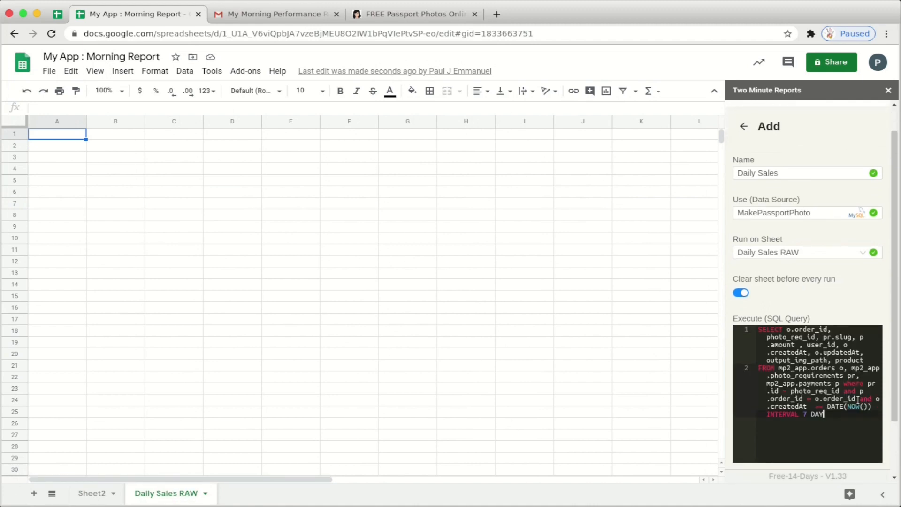
scroll(827, 319, down, 2)
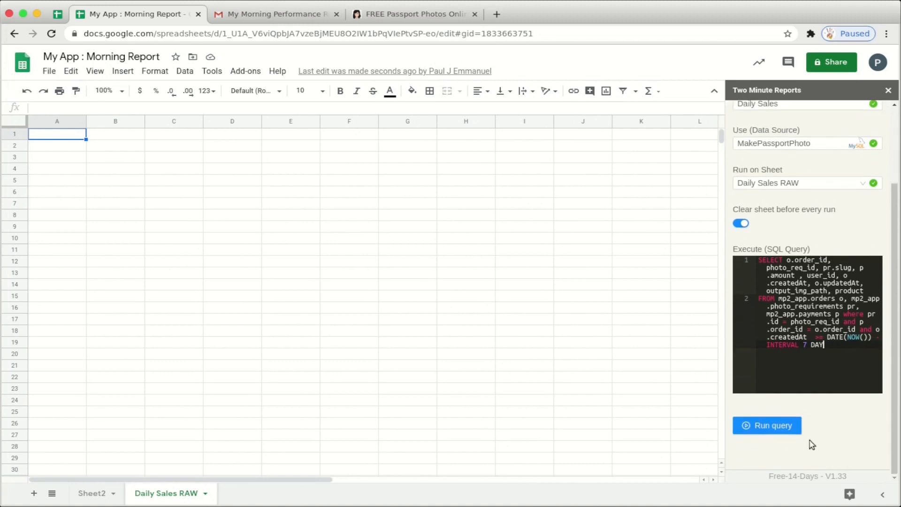
click(767, 425)
scroll(853, 307, up, 3)
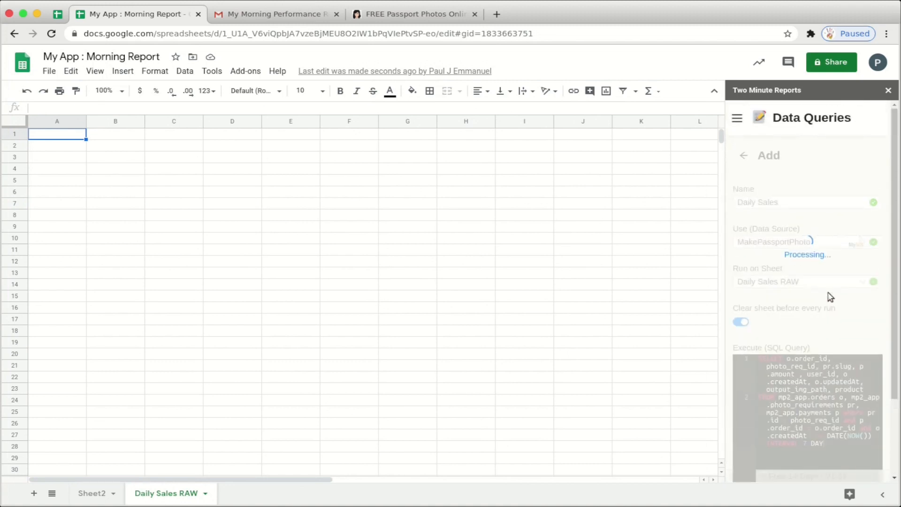
scroll(827, 297, down, 2)
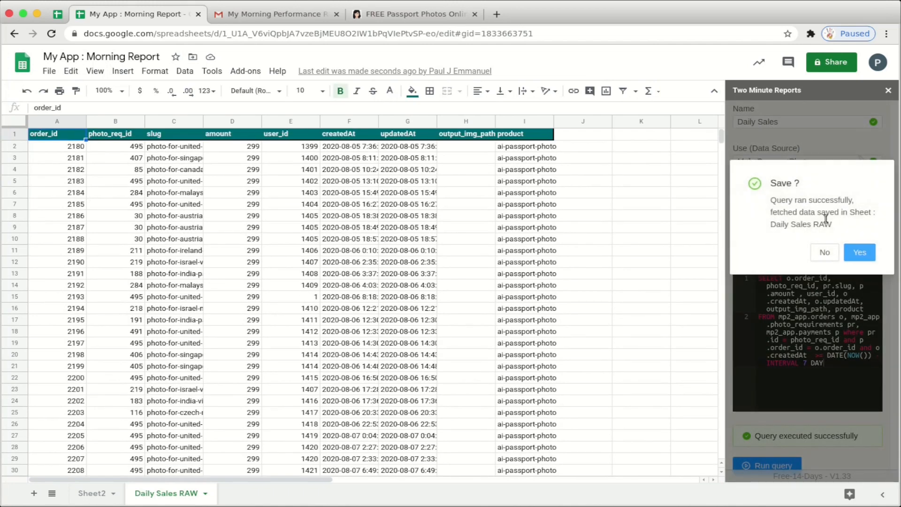
click(858, 253)
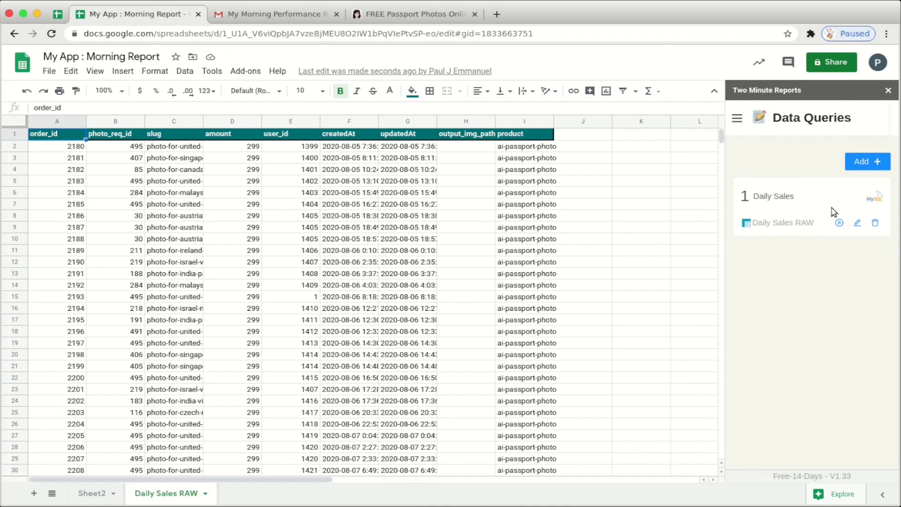
click(93, 493)
- Create a pivot table from Daily Sales RAW on a new sheet and open its editor
click(106, 194)
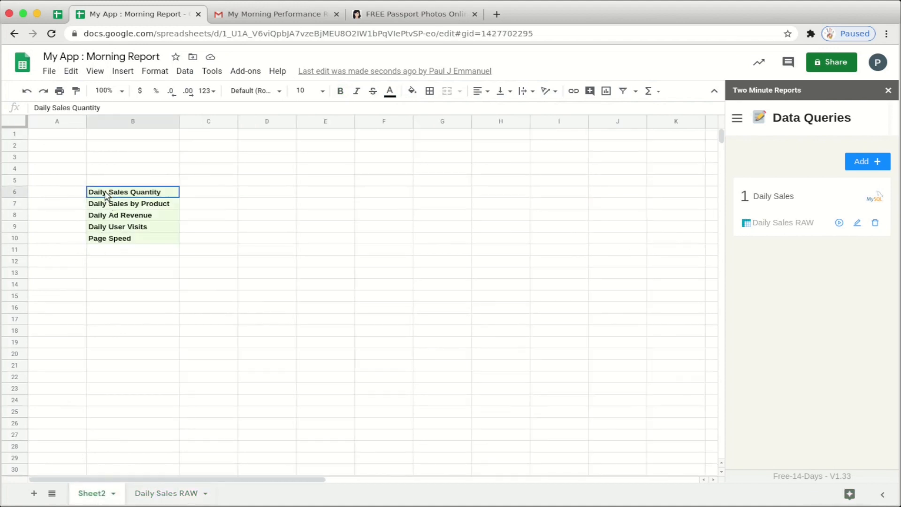
click(155, 491)
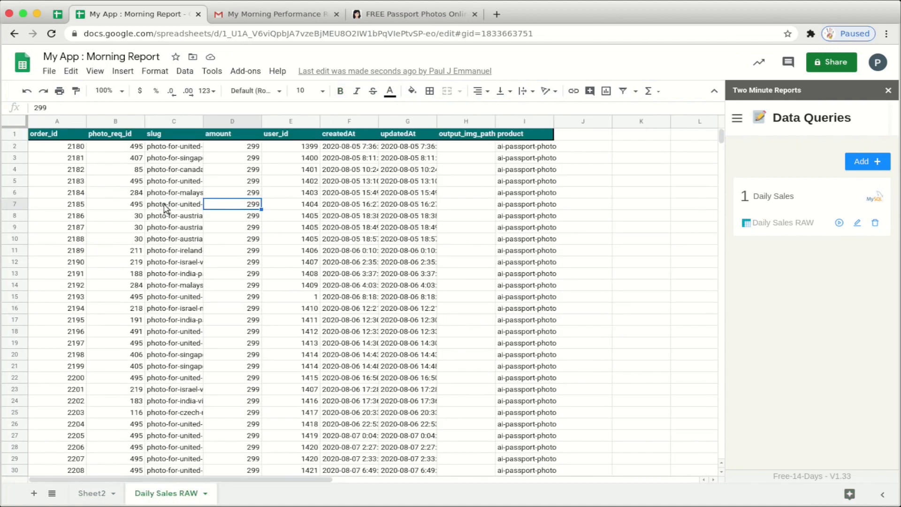
click(164, 208)
click(192, 72)
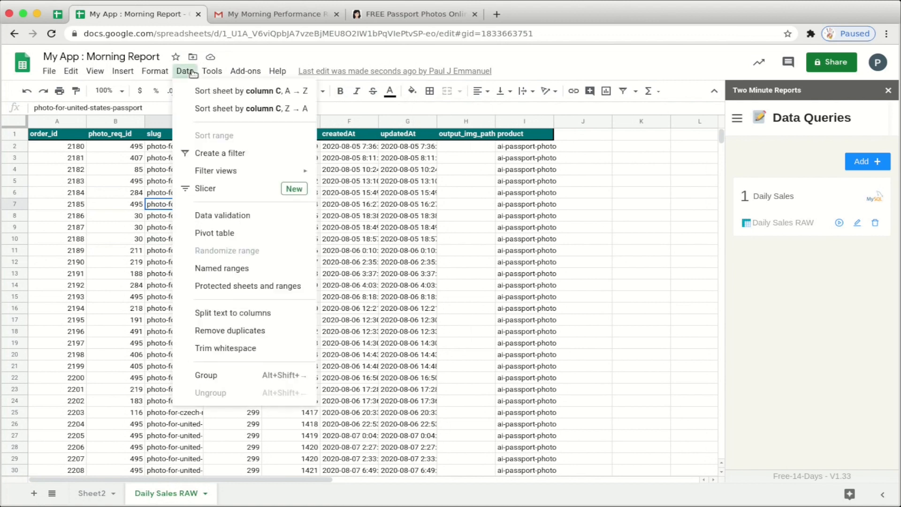
click(209, 234)
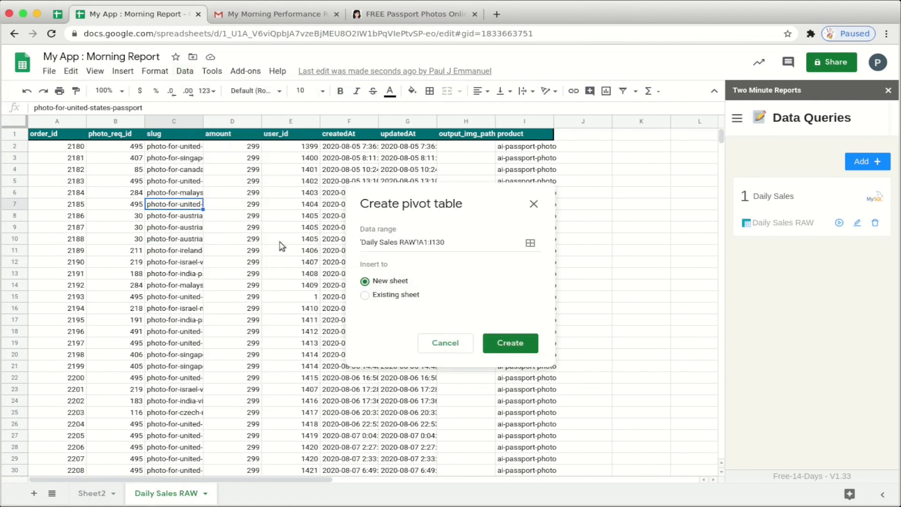
click(503, 339)
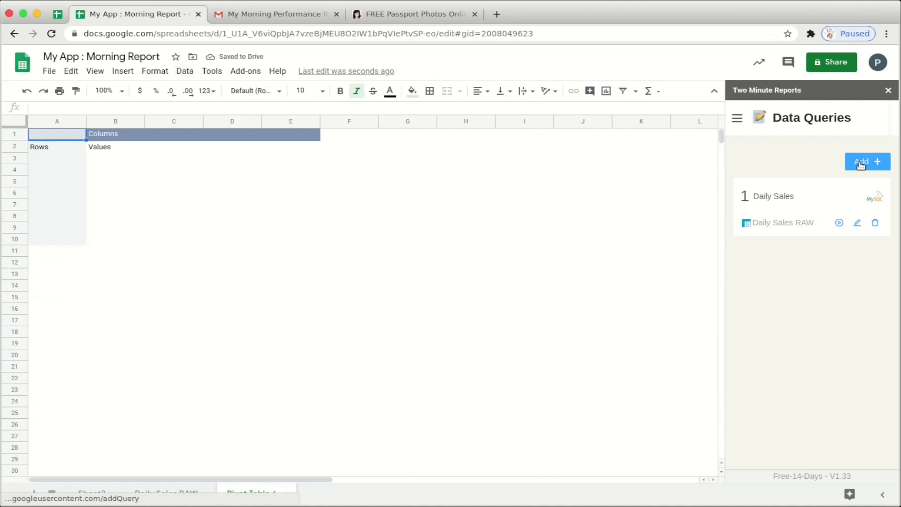
click(887, 92)
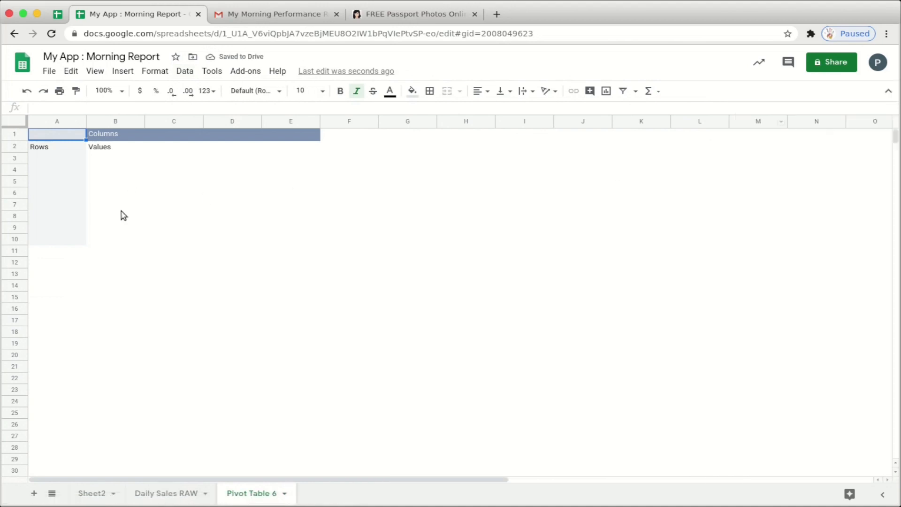
click(50, 150)
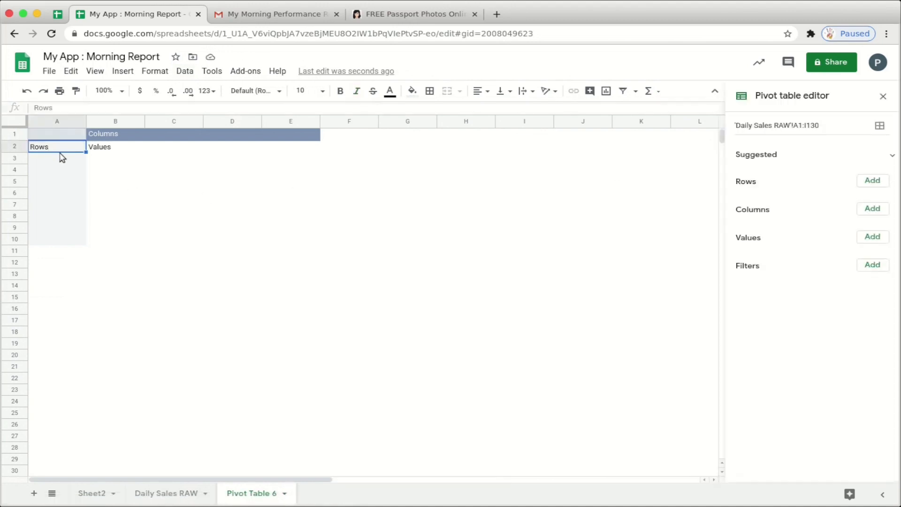
- Set pivot rows to createdAt with totals off and values to COUNTA of product
click(868, 183)
click(853, 288)
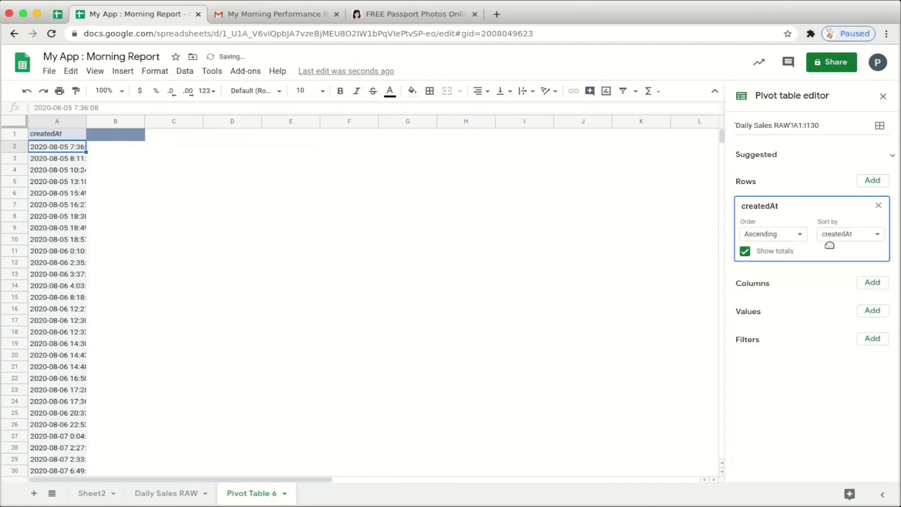
click(873, 283)
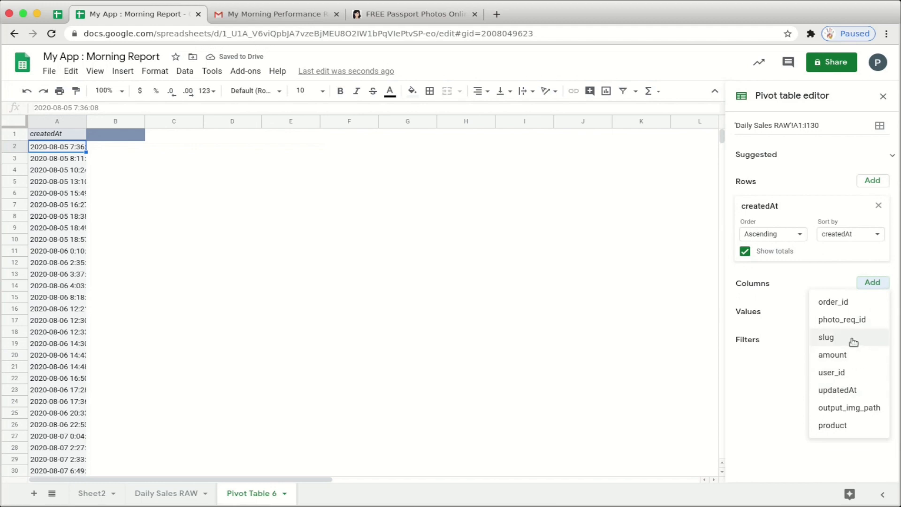
click(797, 360)
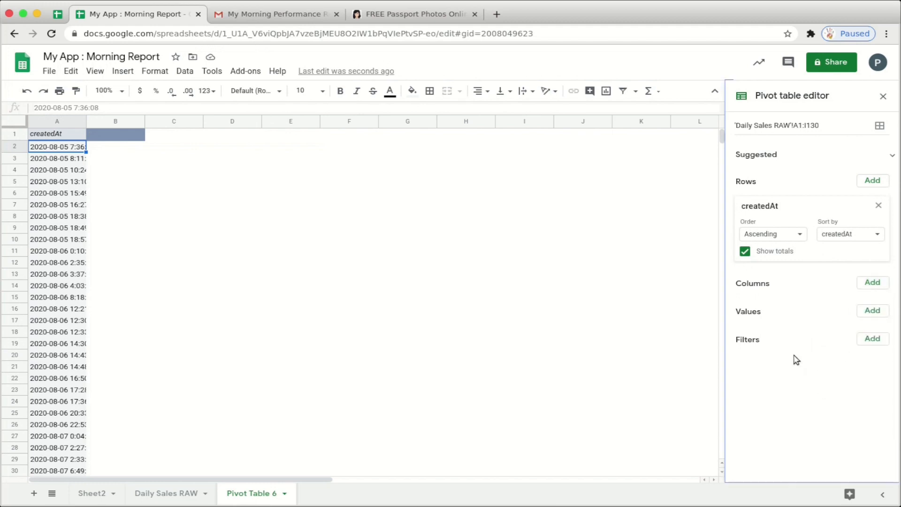
click(870, 309)
click(840, 264)
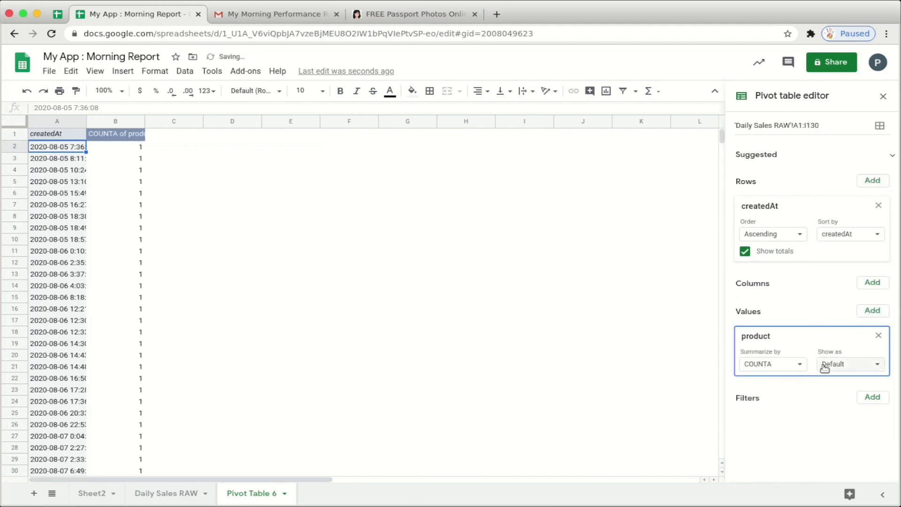
click(744, 252)
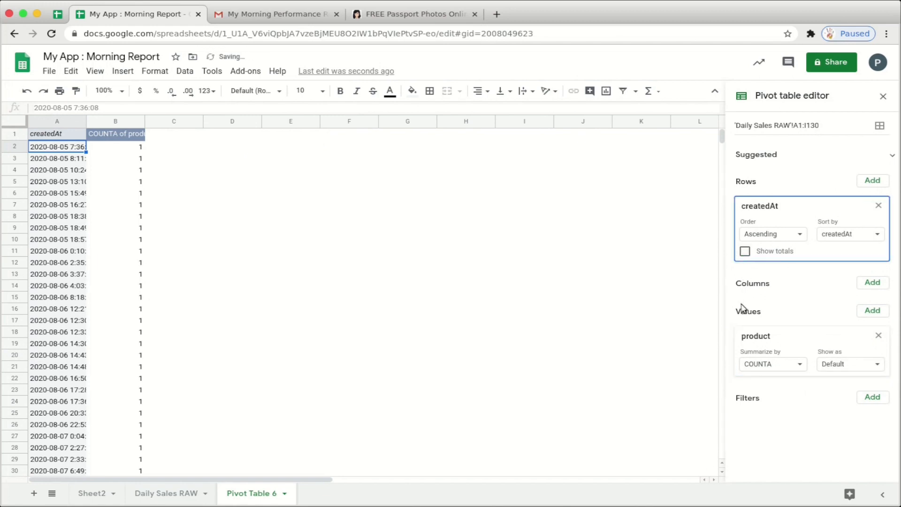
- Group the createdAt dates by Year-Month-Day and select pivot columns A and B
right_click(48, 216)
mouse_move(82, 332)
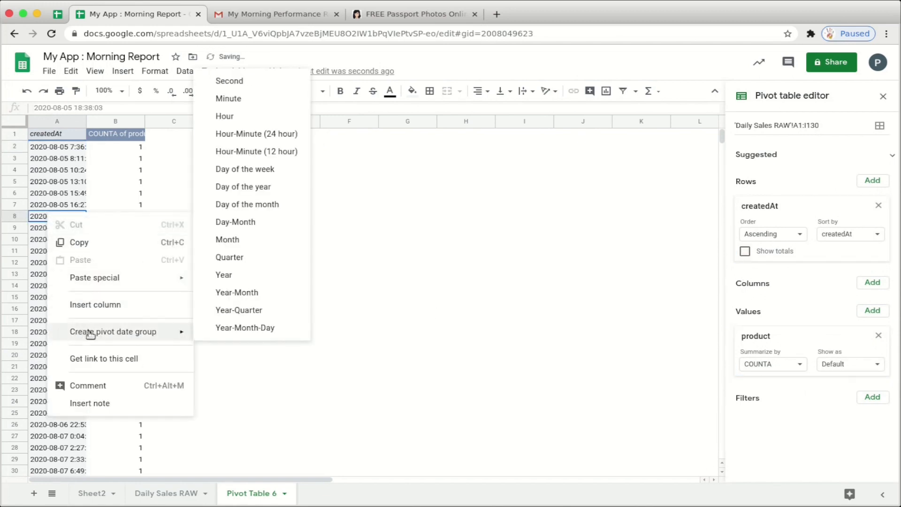
click(207, 333)
right_click(47, 229)
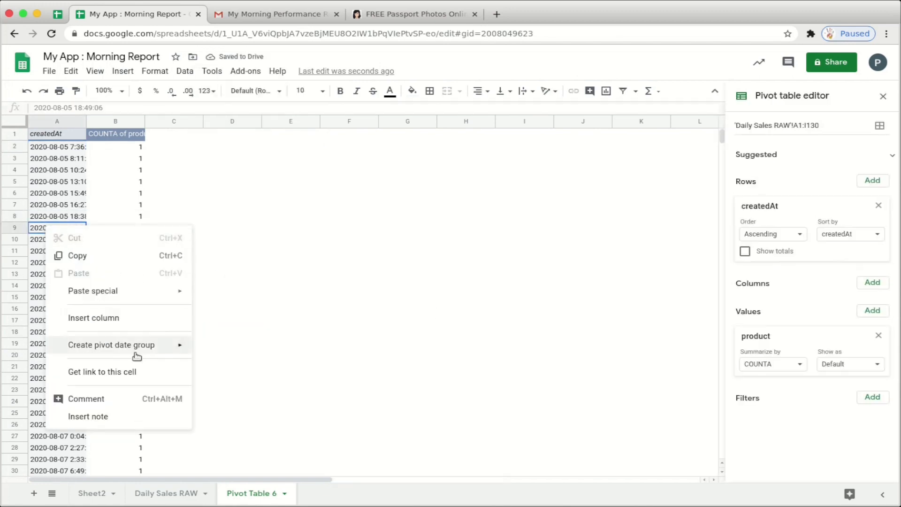
click(212, 344)
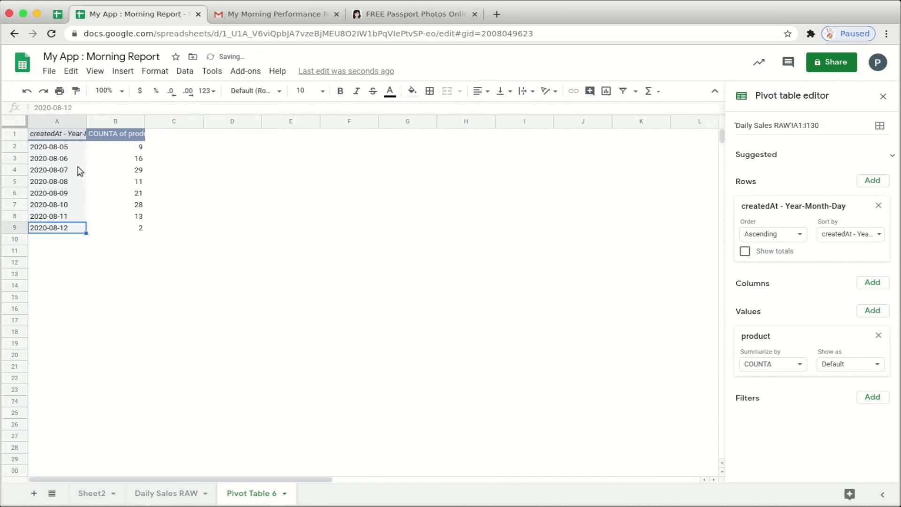
drag(61, 125, 116, 228)
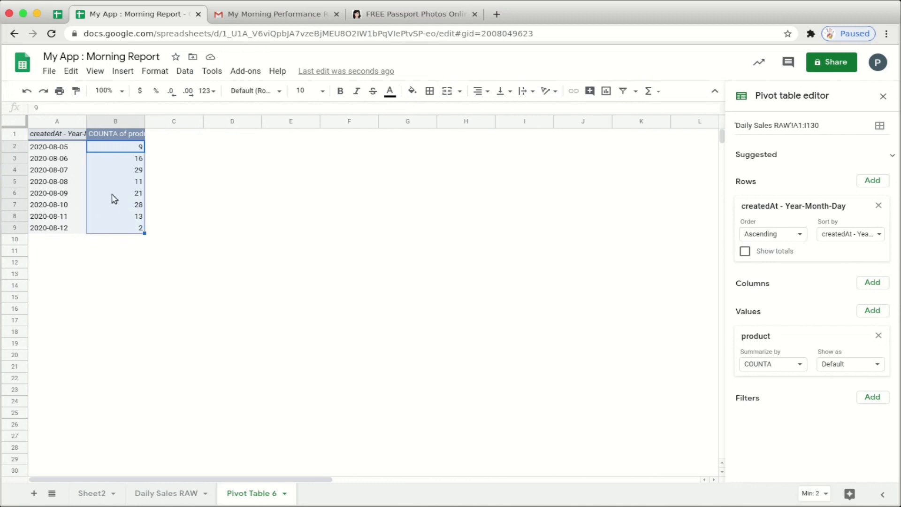
drag(56, 121, 116, 121)
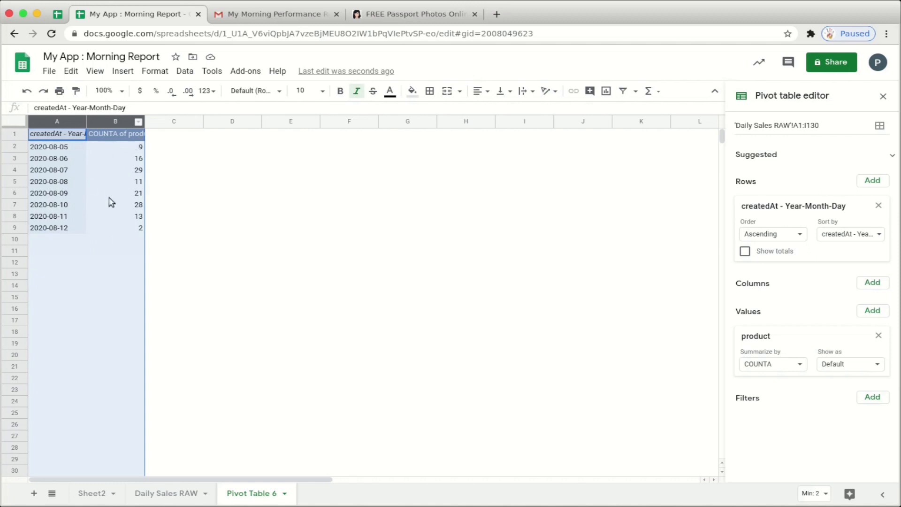
- Insert a column chart of the daily product counts and title it 'Daily Sales'
click(131, 73)
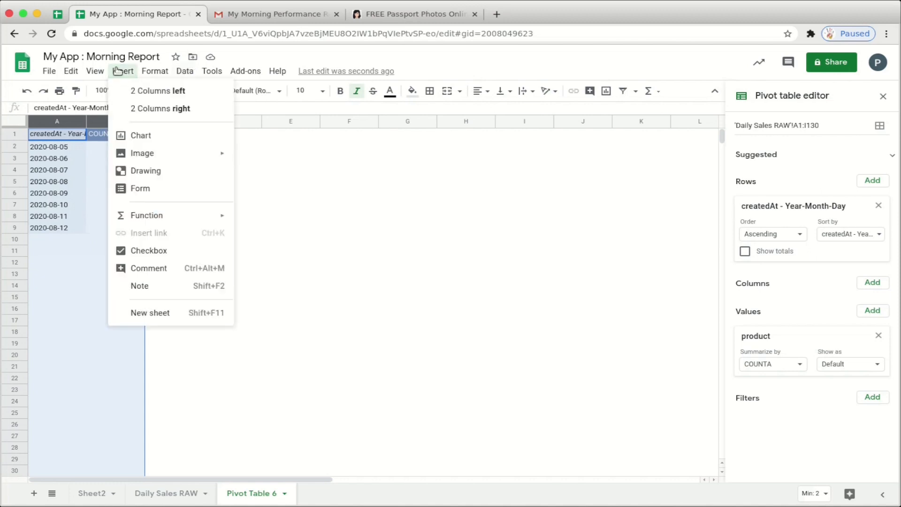
click(152, 133)
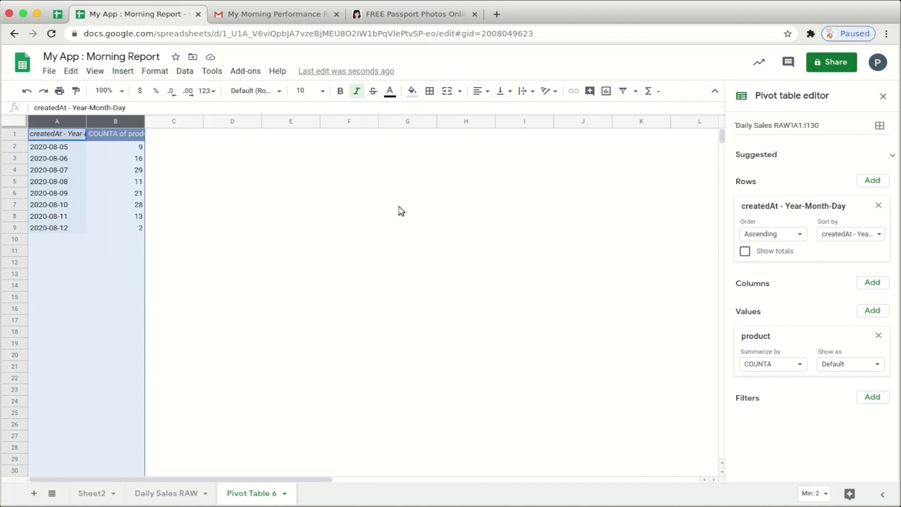
click(789, 169)
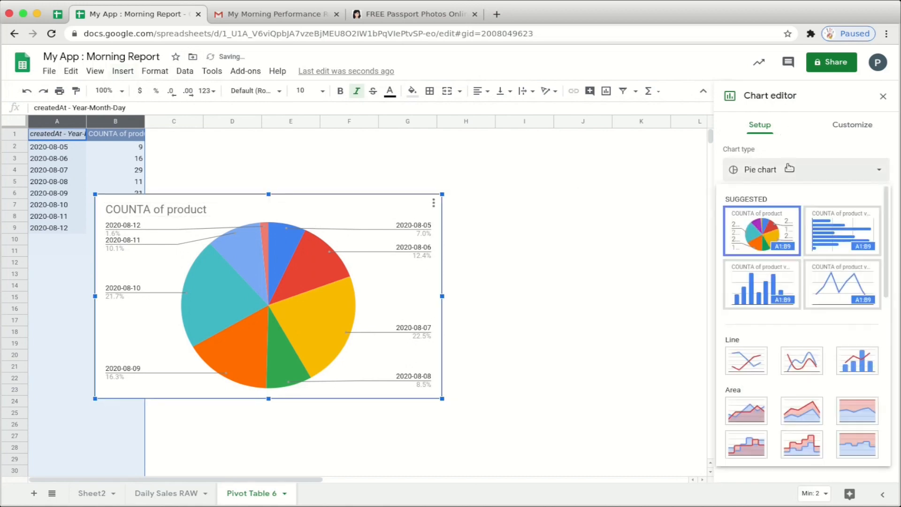
click(773, 289)
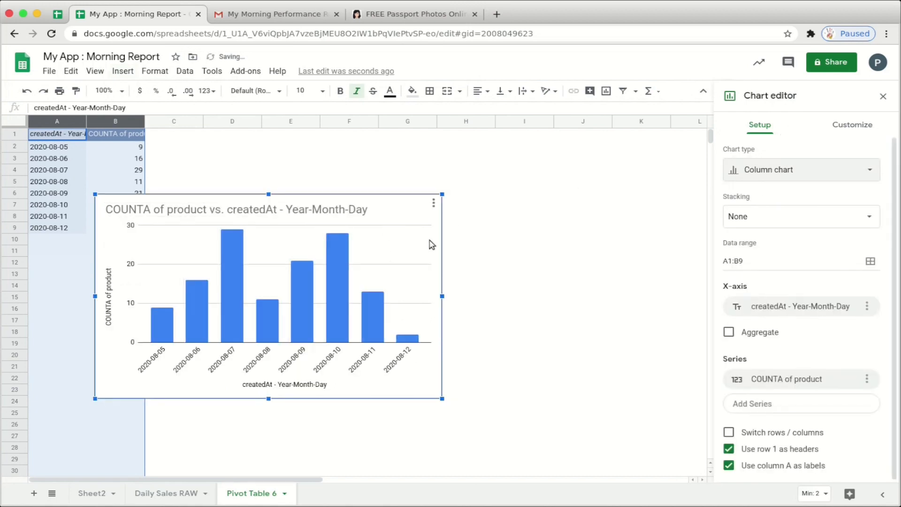
click(252, 214)
text(Sales)
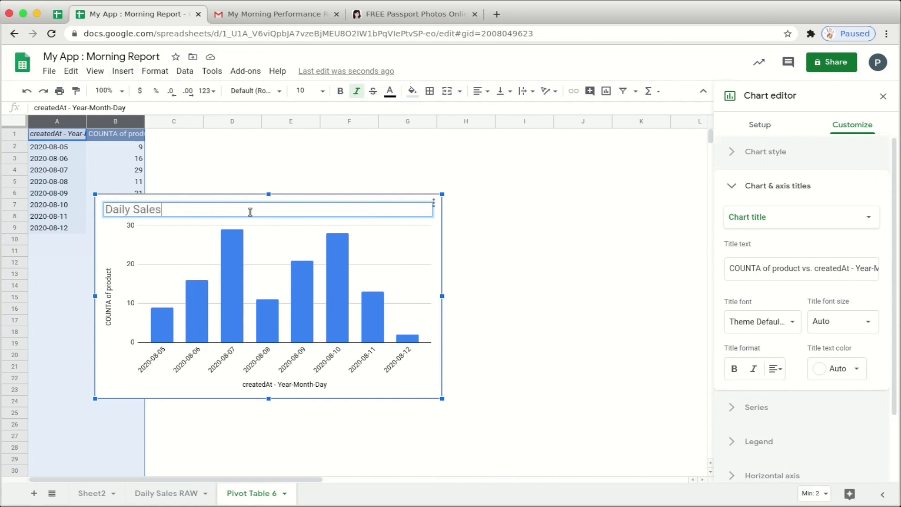
- Title the vertical axis Sales and the horizontal axis Date
click(108, 308)
double_click(284, 384)
text(Date)
click(417, 212)
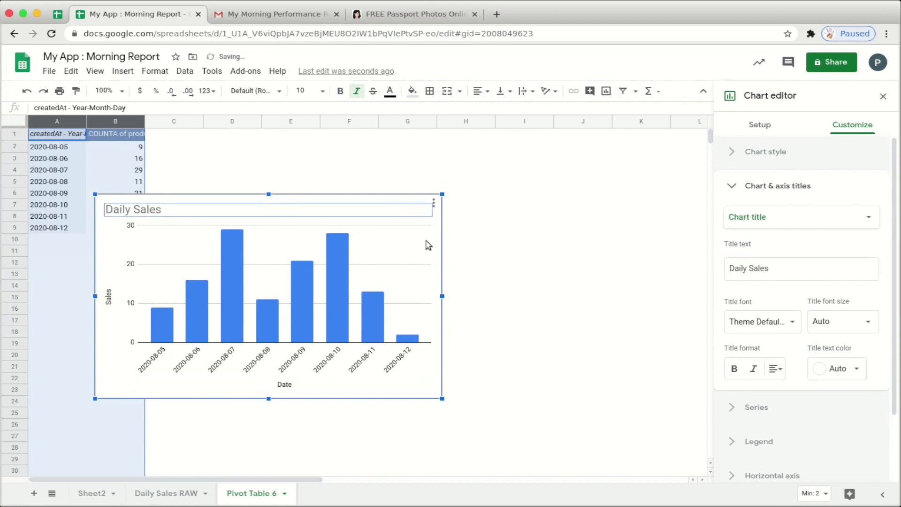
- Make the bars yellow with value labels and rename the pivot sheet Sales Daily
click(426, 244)
click(750, 224)
click(729, 343)
click(736, 256)
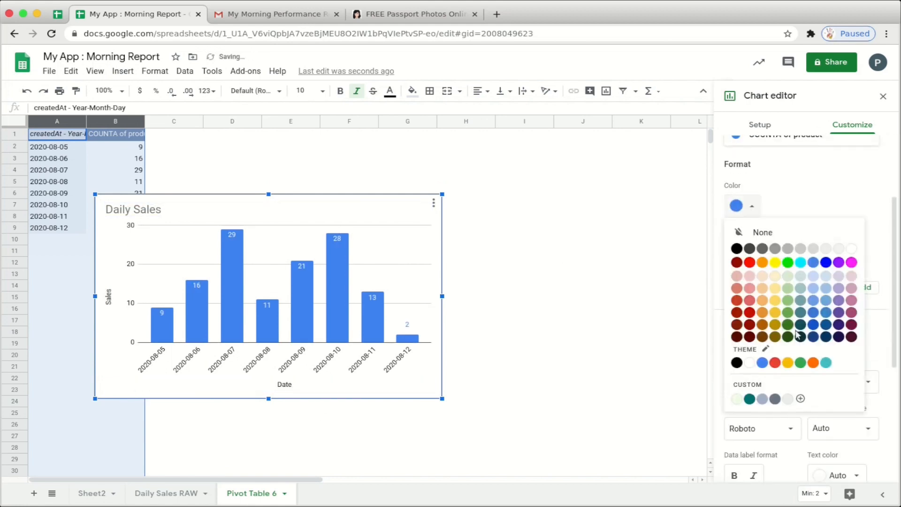
click(765, 259)
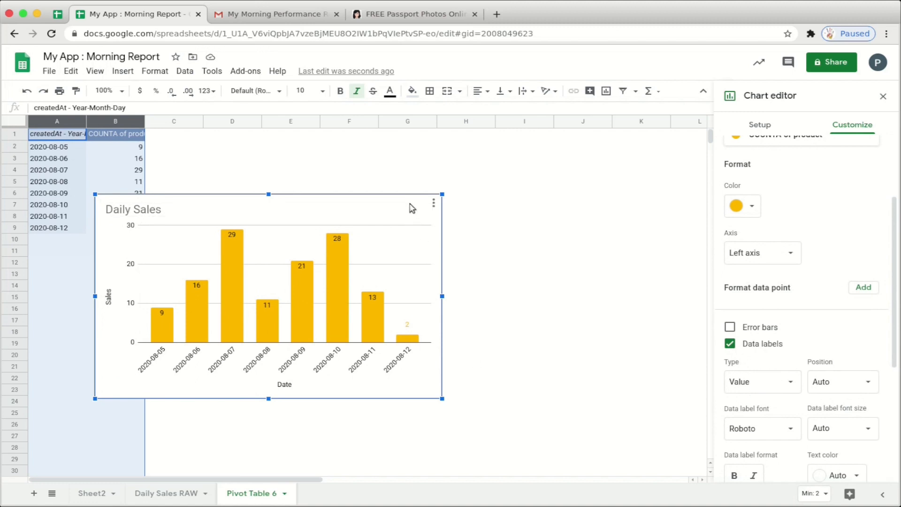
double_click(247, 494)
text(Sales Daily)
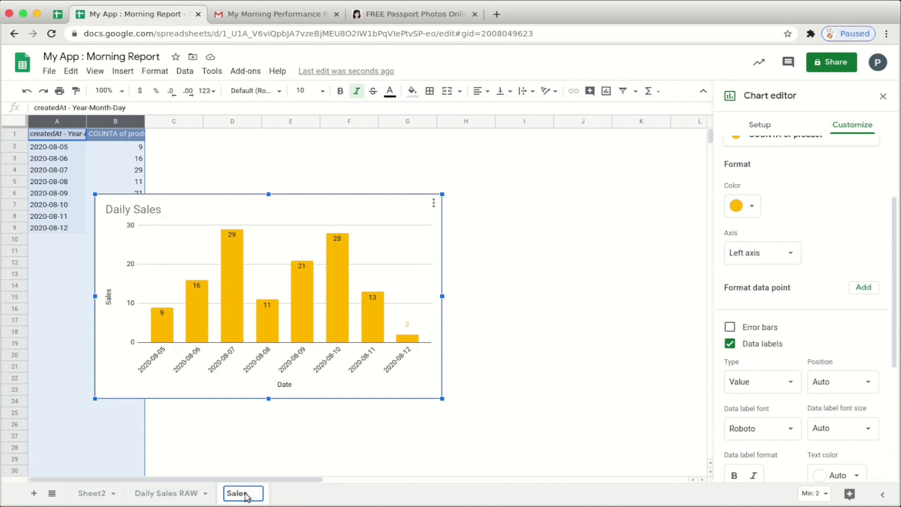
- Confirm the Sales Daily sheet name and paste the Daily Sales chart at C6 on Sheet2
click(500, 319)
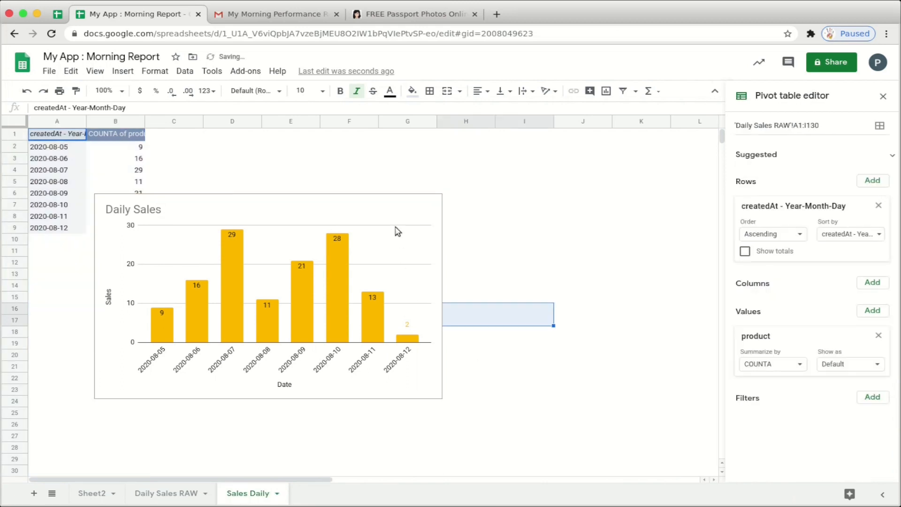
click(90, 494)
click(207, 195)
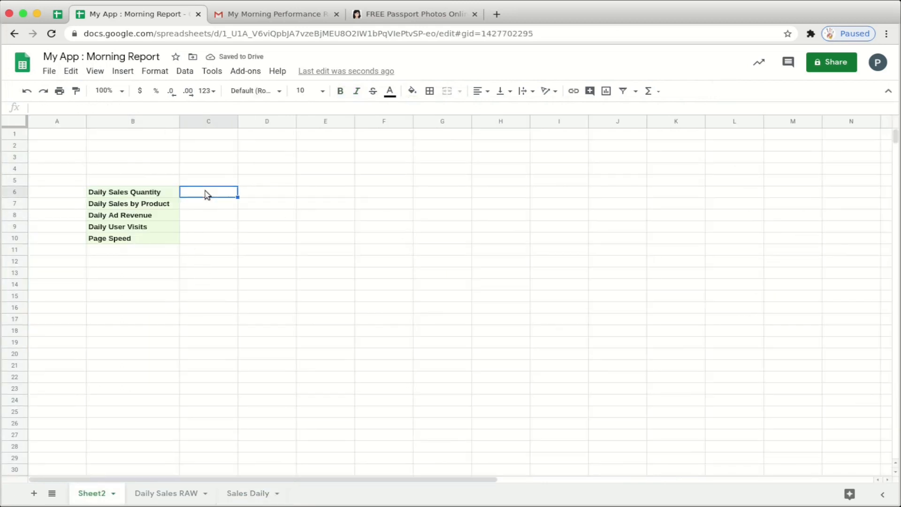
key(ctrl+v)
- Move the four report names down to B25, then go to the Daily Sales RAW sheet
drag(102, 203, 123, 242)
key(ctrl+c)
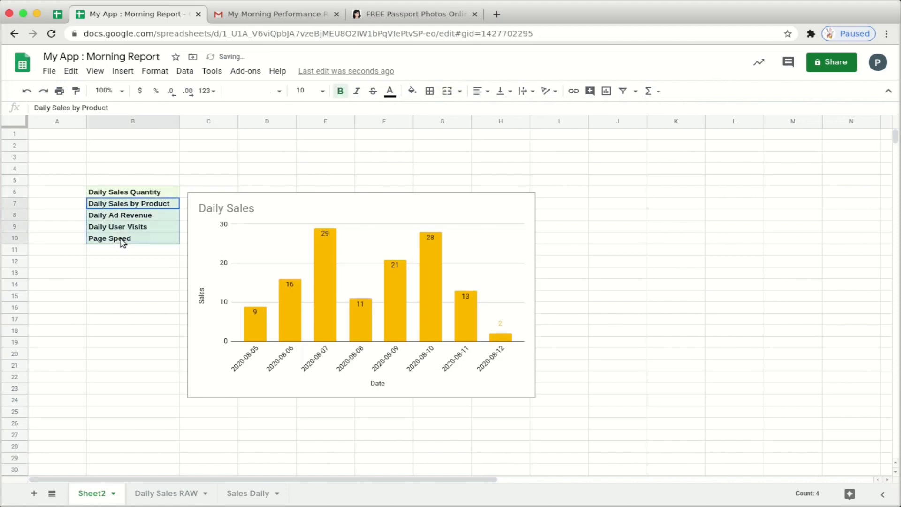
click(127, 415)
key(ctrl+v)
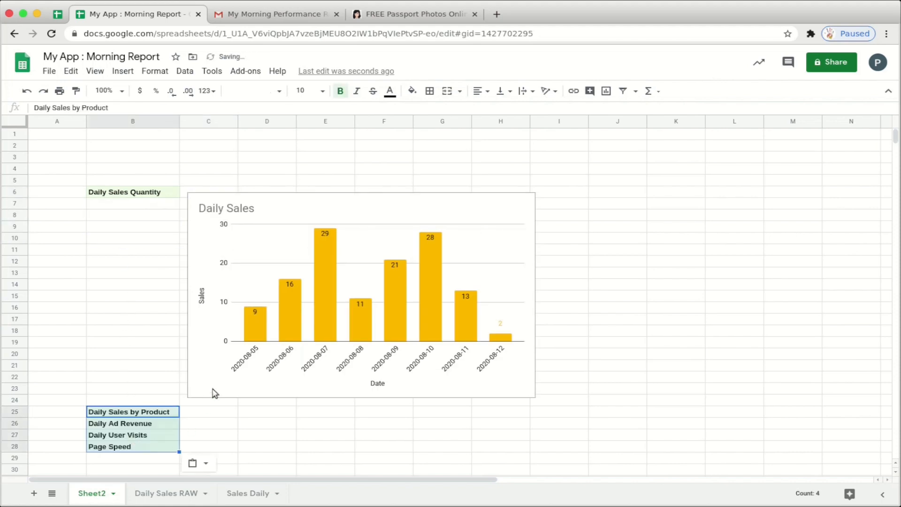
click(142, 321)
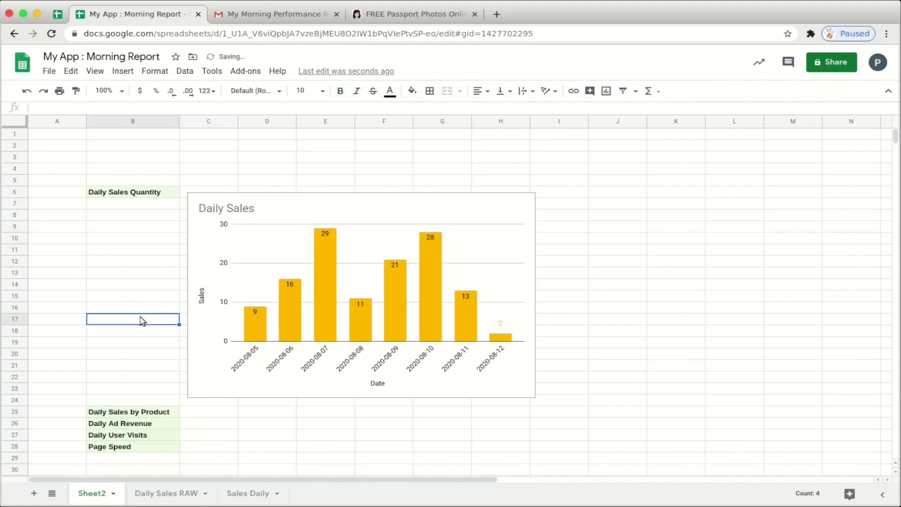
click(137, 415)
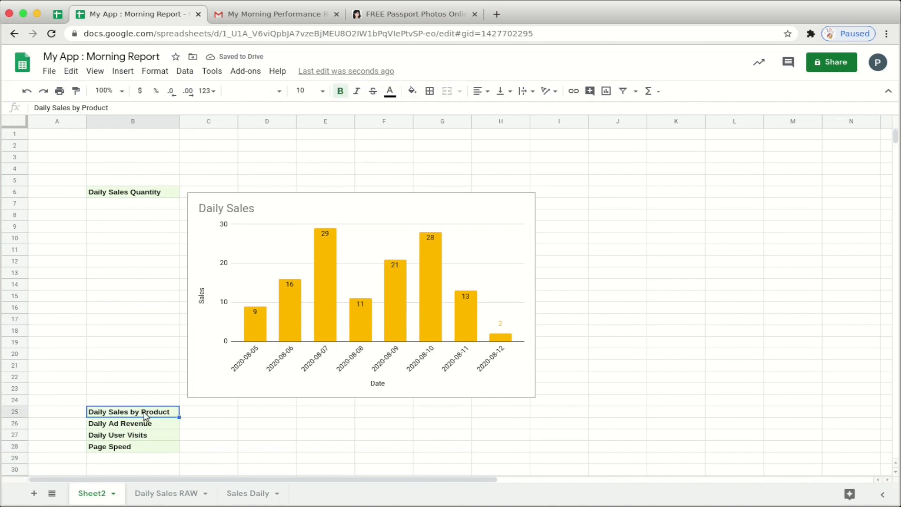
click(175, 494)
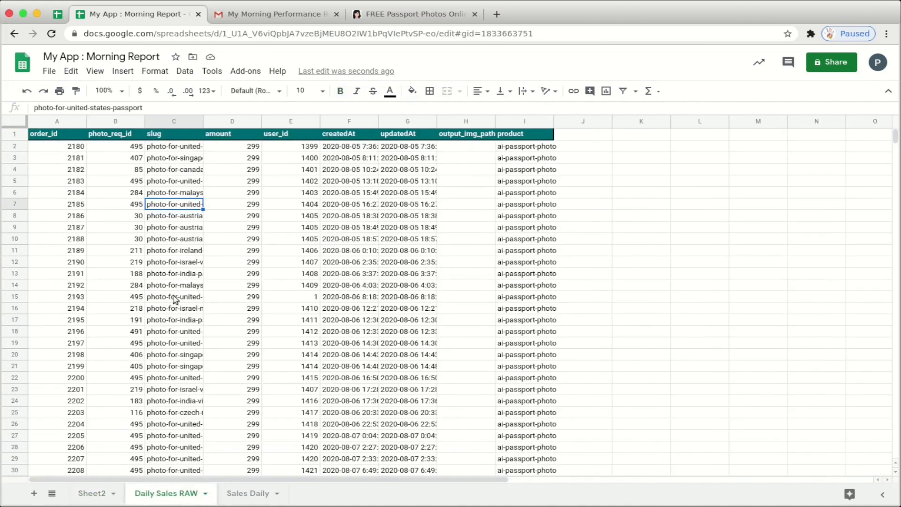
- Pivot the raw orders with createdAt rows, no totals, and slug columns
click(151, 242)
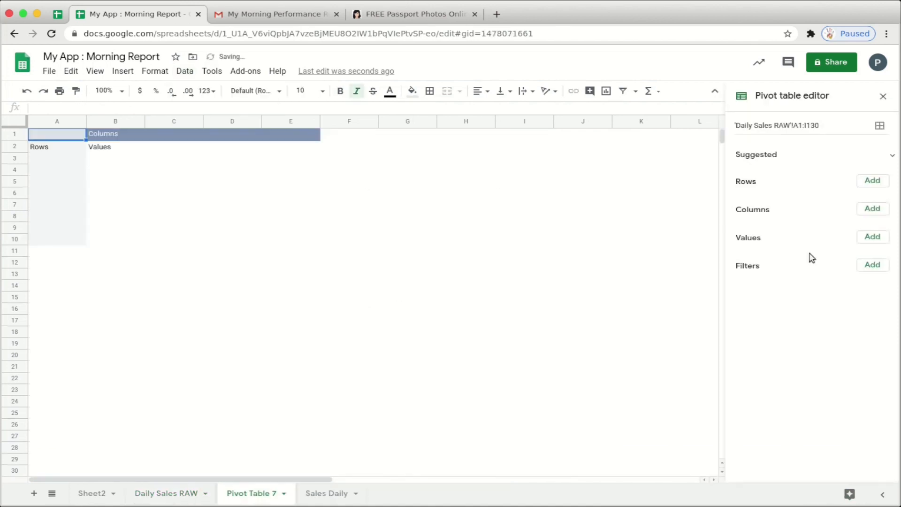
click(872, 180)
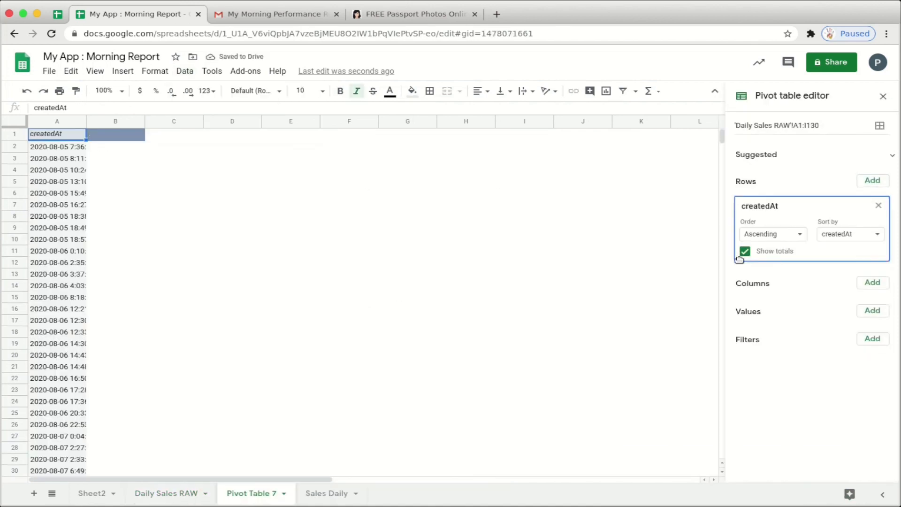
click(745, 251)
click(872, 282)
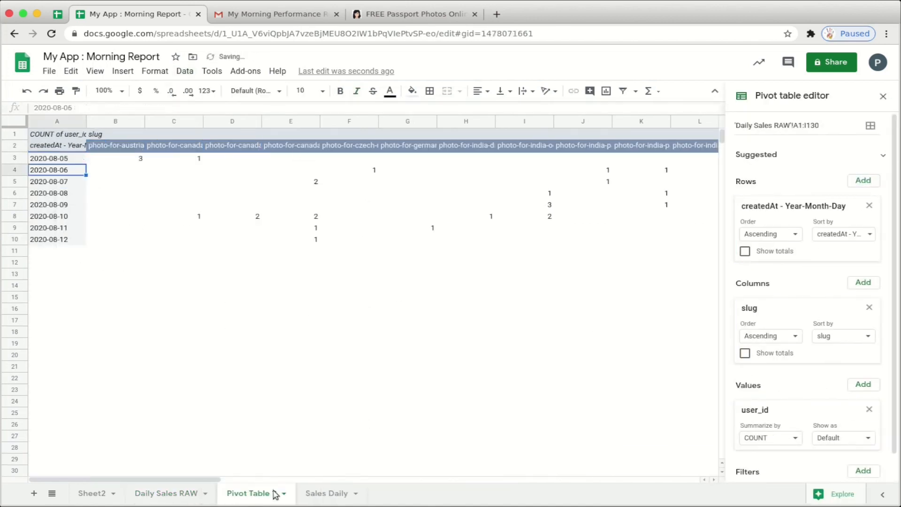
- Chart the pivot as stacked columns and select the UK passport series to restyle
scroll(53, 146, right, 10)
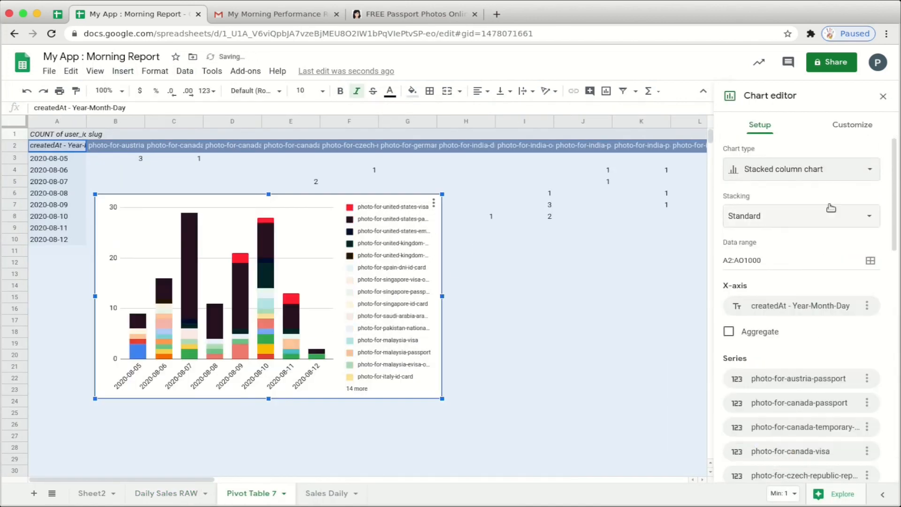
click(804, 187)
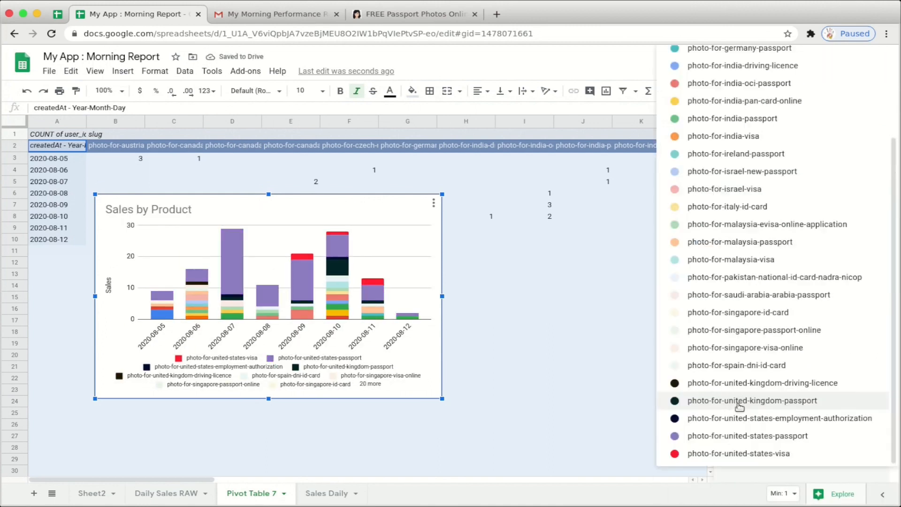
click(739, 402)
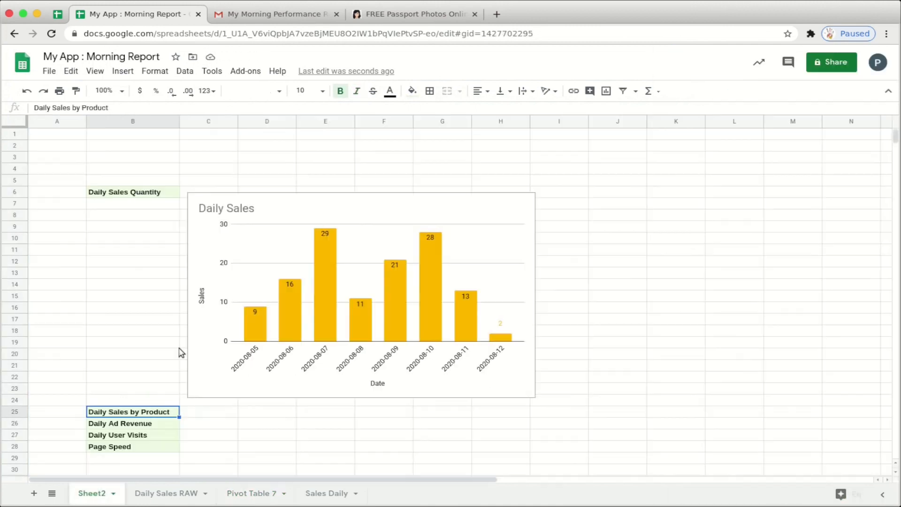
scroll(239, 328, down, 5)
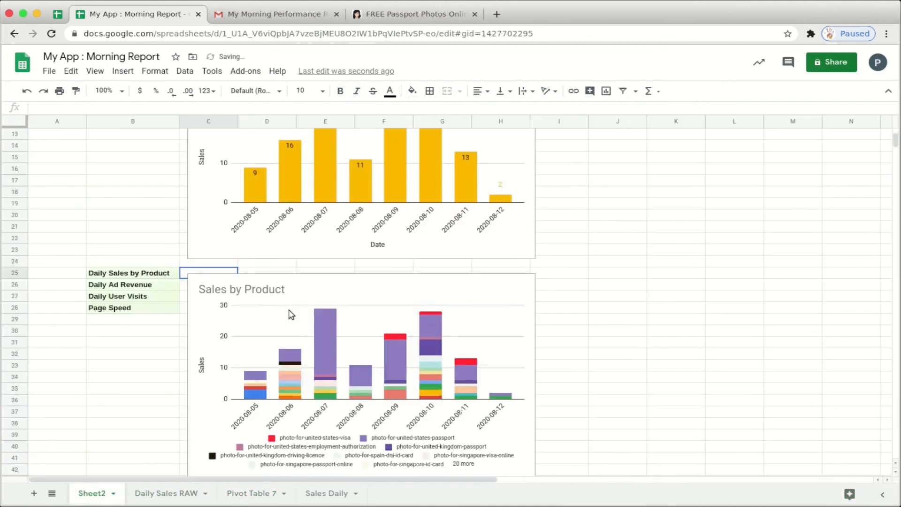
scroll(239, 417, up, 5)
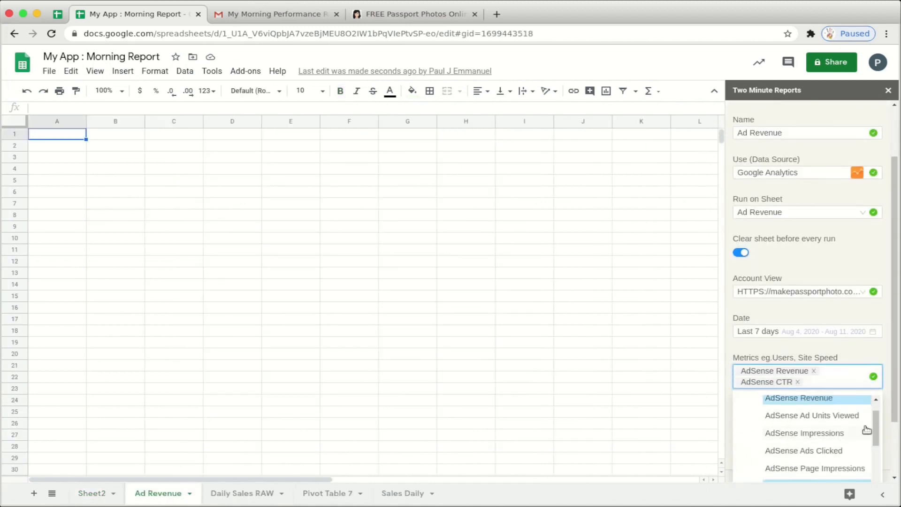
- Run the Ad Revenue query and chart its date, revenue and CTR columns
click(763, 426)
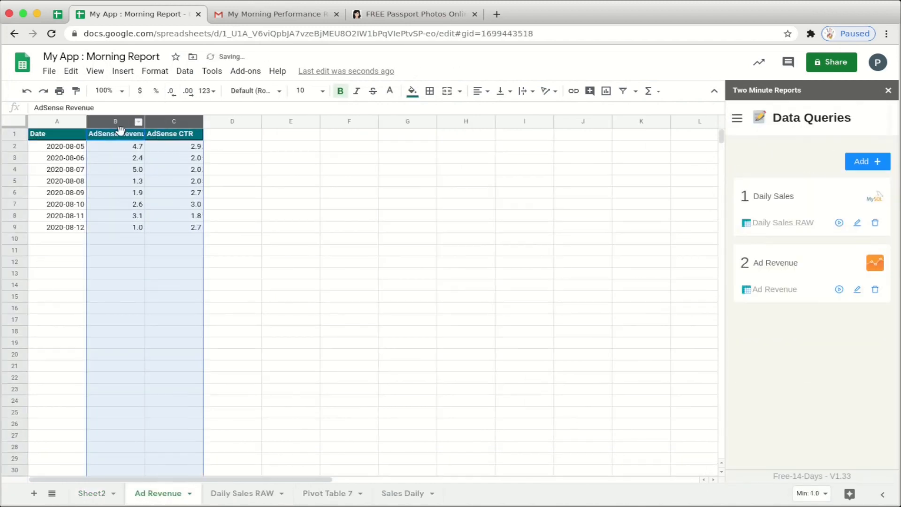
drag(57, 122, 173, 121)
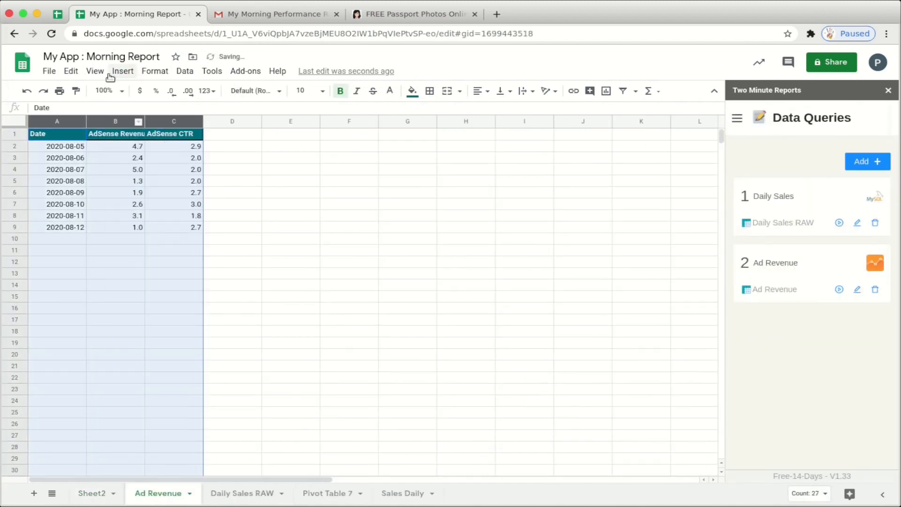
click(121, 71)
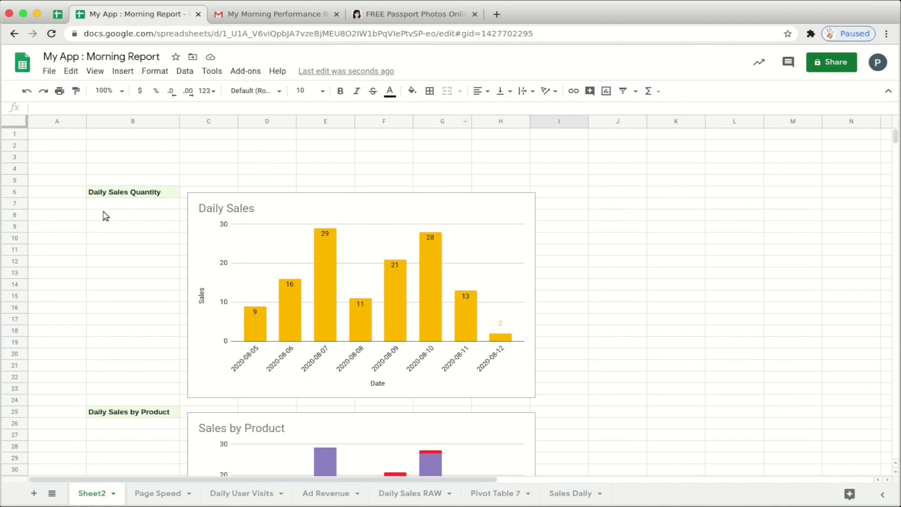
- Scroll through all report charts on Sheet2, then return to the top
click(106, 216)
scroll(349, 220, down, 9)
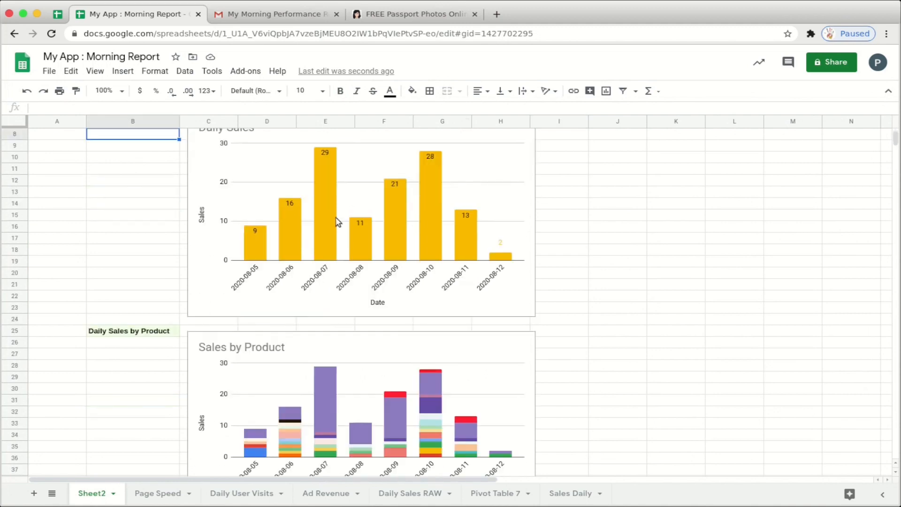
scroll(338, 221, down, 5)
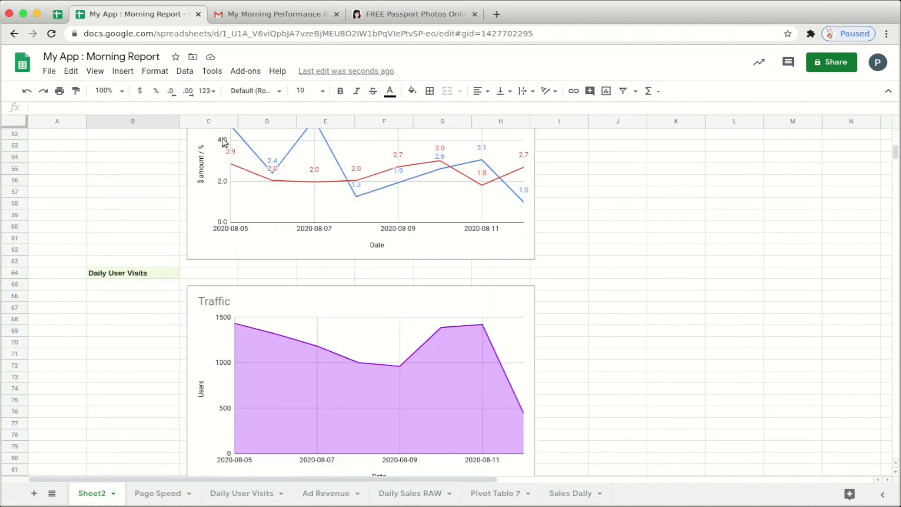
scroll(224, 142, down, 10)
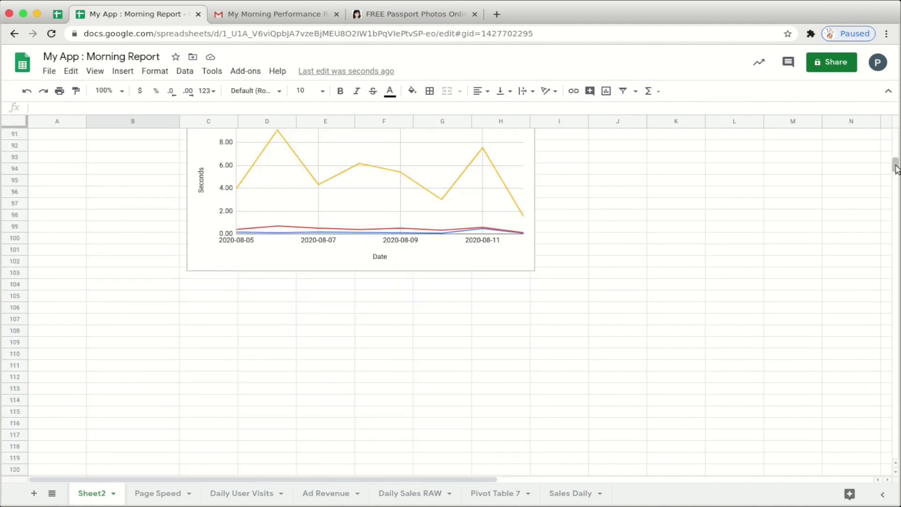
drag(895, 166, 895, 132)
click(102, 72)
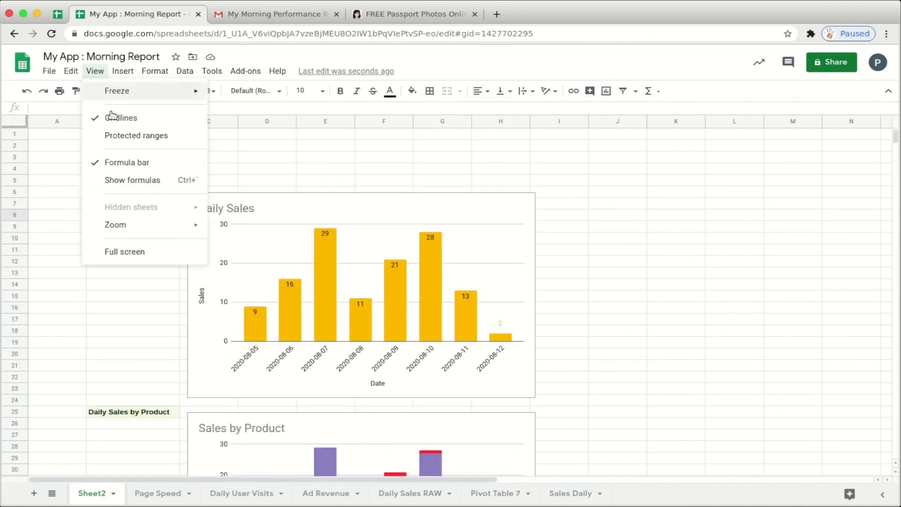
- Zoom Sheet2 to 75%, format the From date as 5-Aug-2020, and narrow column H
mouse_move(194, 233)
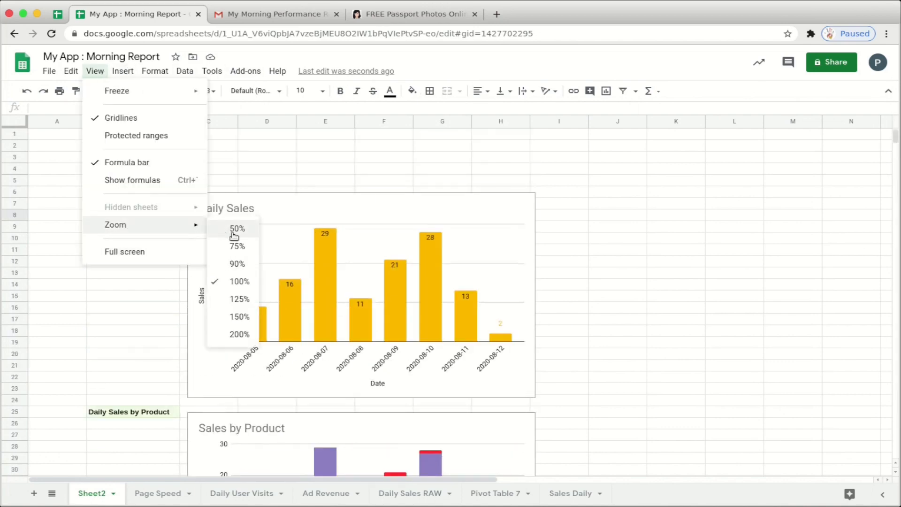
click(235, 243)
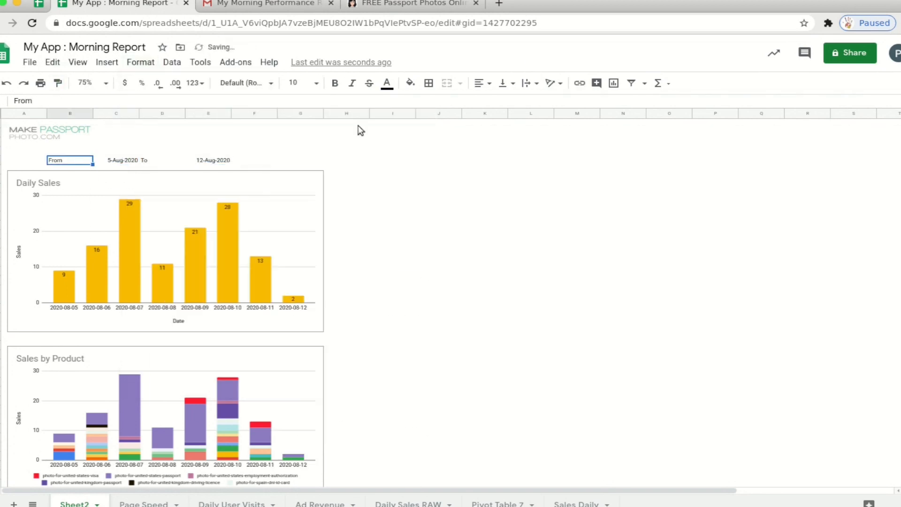
click(247, 82)
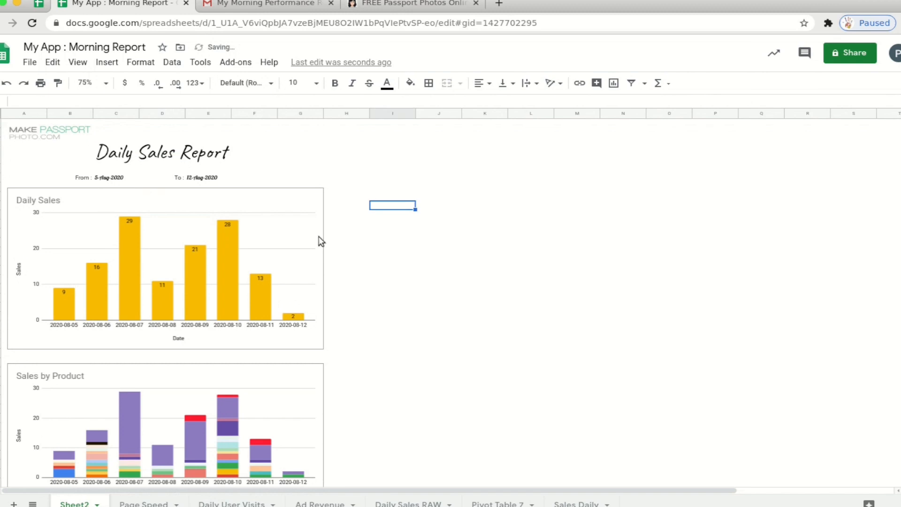
drag(369, 113, 335, 113)
- Bring up the Daily Sales chart's chart and axis title settings
click(300, 150)
click(281, 216)
right_click(291, 223)
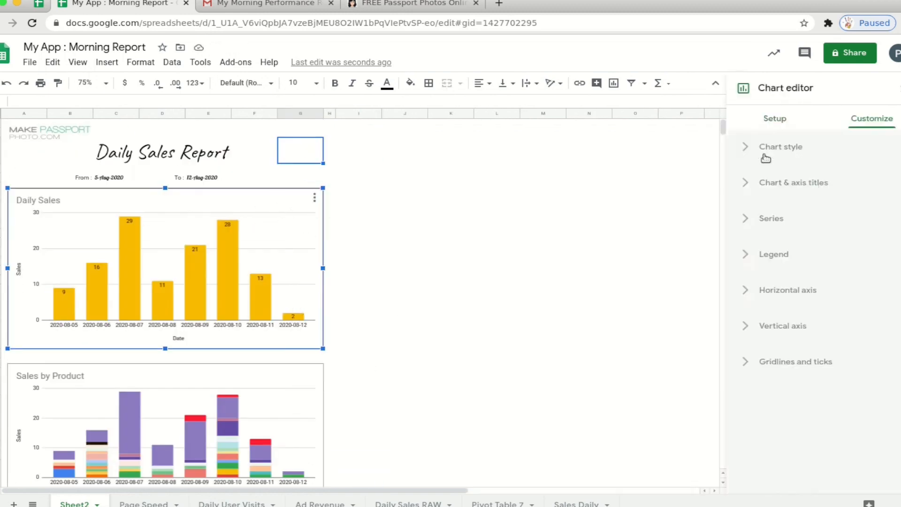
click(450, 297)
double_click(39, 200)
scroll(291, 281, down, 1)
- Select and restyle the remaining charts down through the Page Speed chart
click(291, 357)
click(816, 187)
scroll(321, 252, down, 5)
click(405, 244)
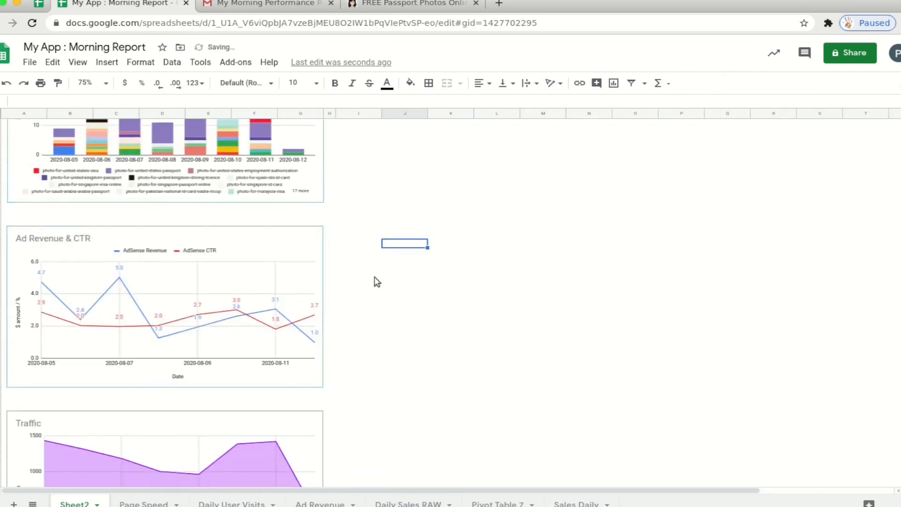
scroll(374, 281, down, 7)
click(299, 268)
double_click(299, 267)
scroll(344, 281, up, 15)
- Fill columns A–H with the custom pale green #f7fff3
drag(24, 114, 329, 113)
click(410, 83)
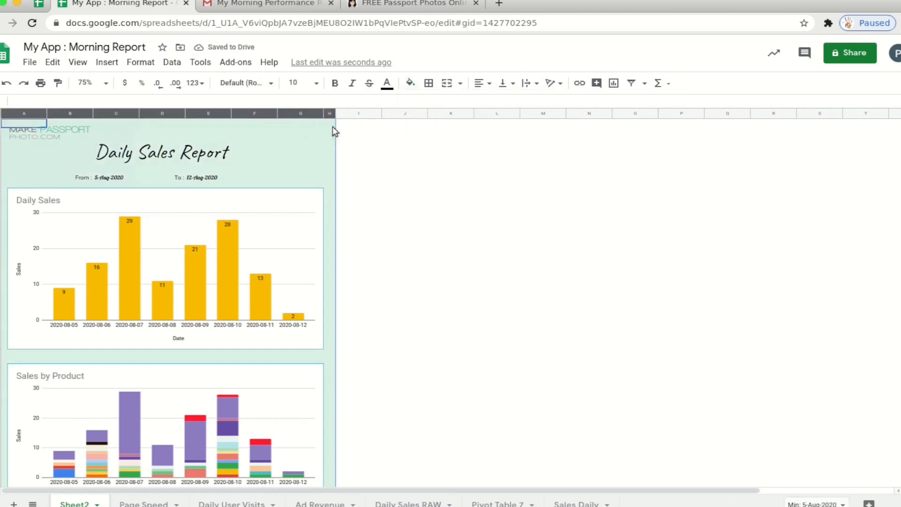
click(410, 83)
click(395, 221)
click(498, 356)
click(451, 197)
- Set the Ad Revenue & CTR and Page Speed chart backgrounds to None
double_click(291, 205)
click(756, 195)
click(777, 222)
scroll(352, 338, down, 6)
click(300, 291)
click(756, 194)
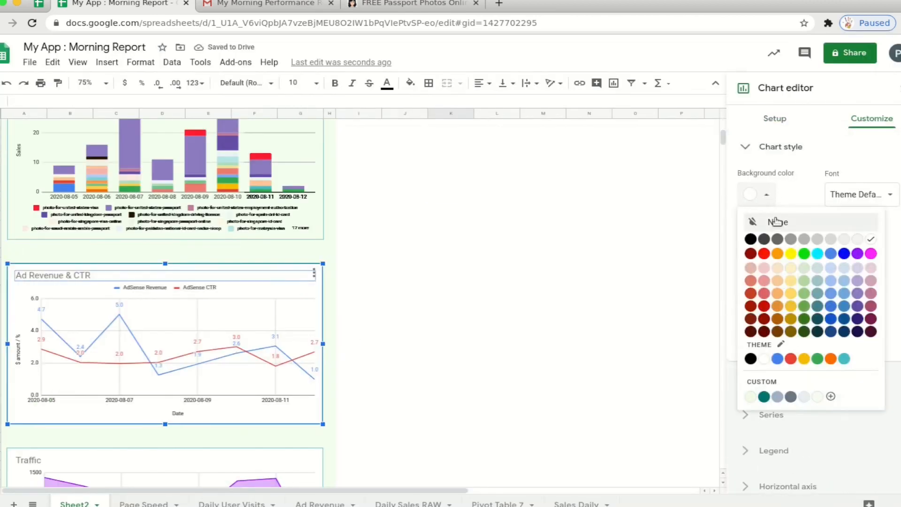
click(774, 227)
scroll(352, 282, up, 7)
click(286, 170)
click(27, 60)
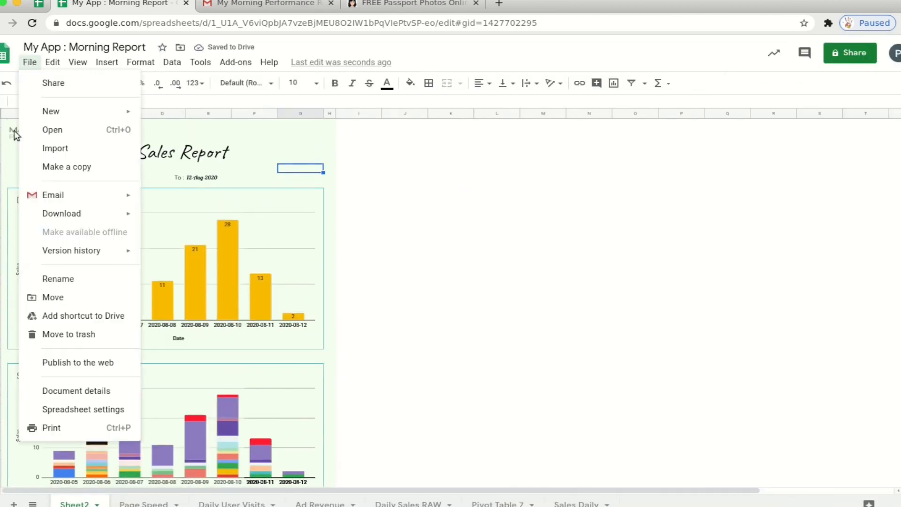
- Preview the report sheet's 22-page print layout in Print settings
click(72, 428)
scroll(573, 311, down, 15)
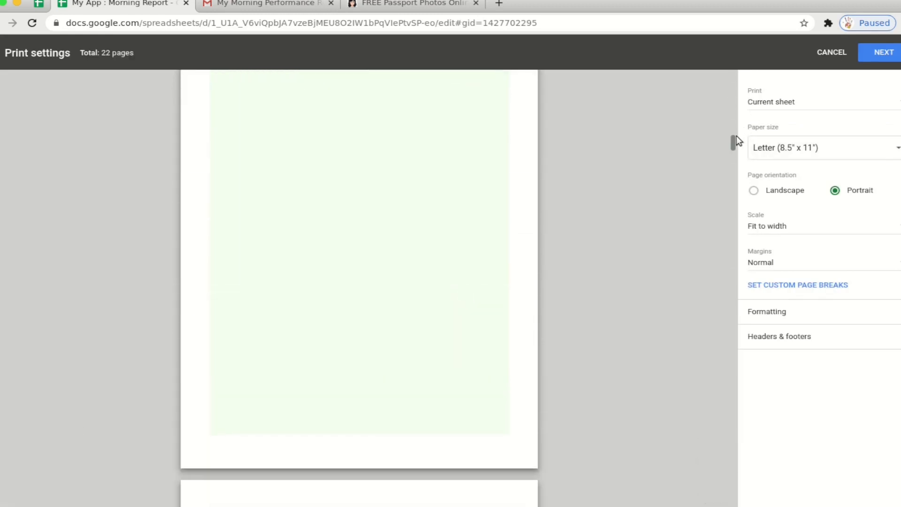
drag(735, 136, 732, 70)
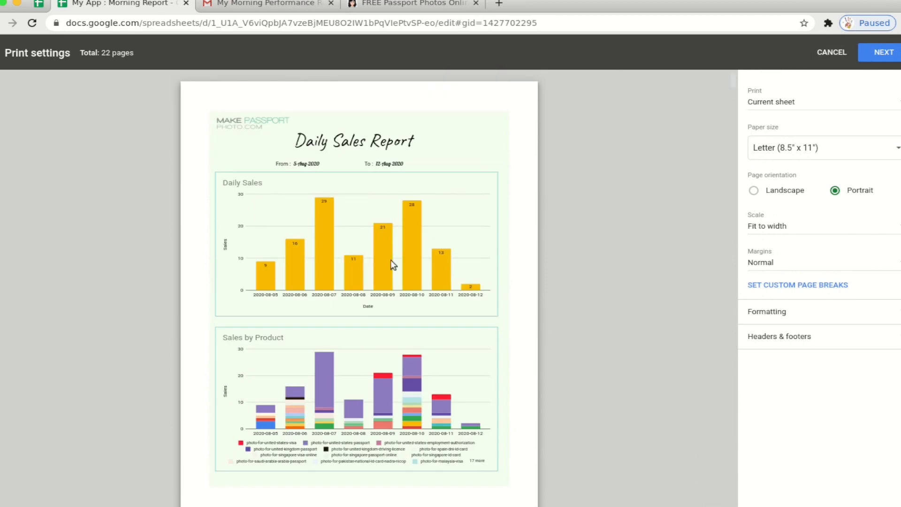
mouse_move(730, 81)
mouse_down()
mouse_move(731, 283)
mouse_move(743, 72)
mouse_up()
- Leave print settings and delete the empty rows 104 to 1000 below the Page Speed chart
click(839, 50)
scroll(291, 308, down, 15)
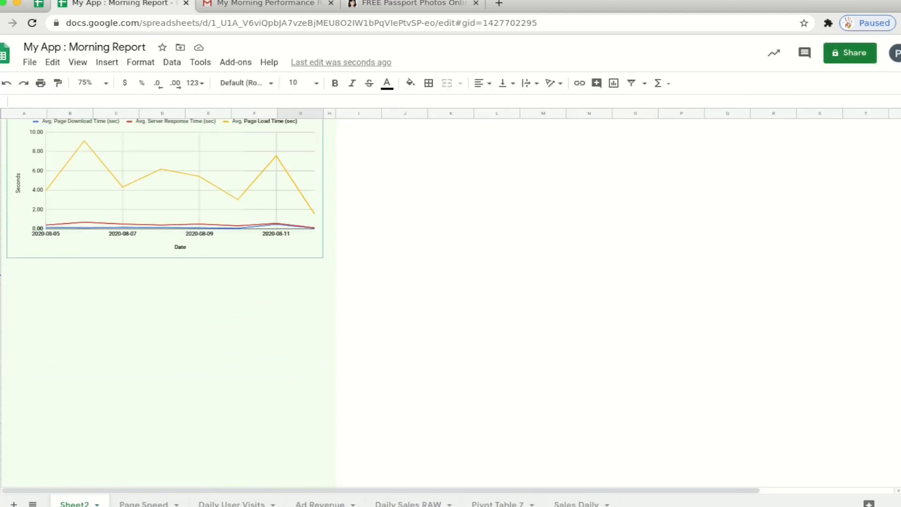
click(0, 271)
key(ctrl+shift+Down)
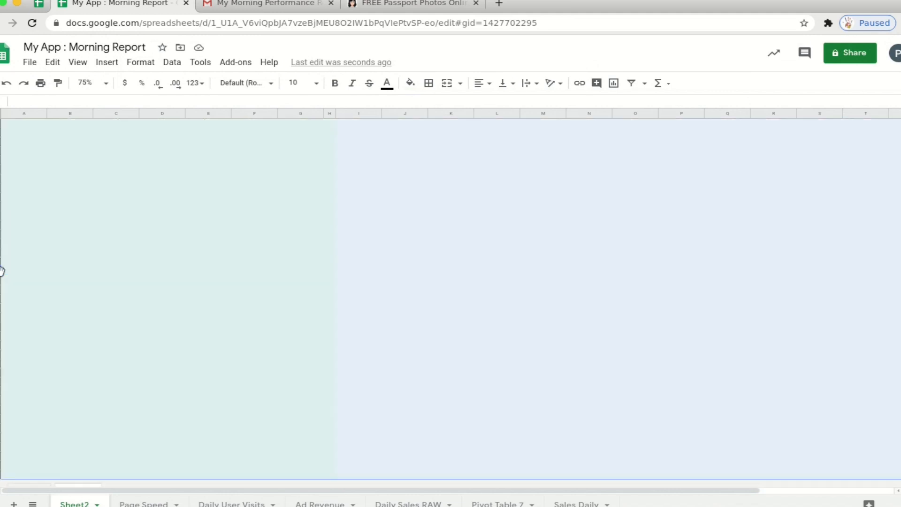
right_click(50, 293)
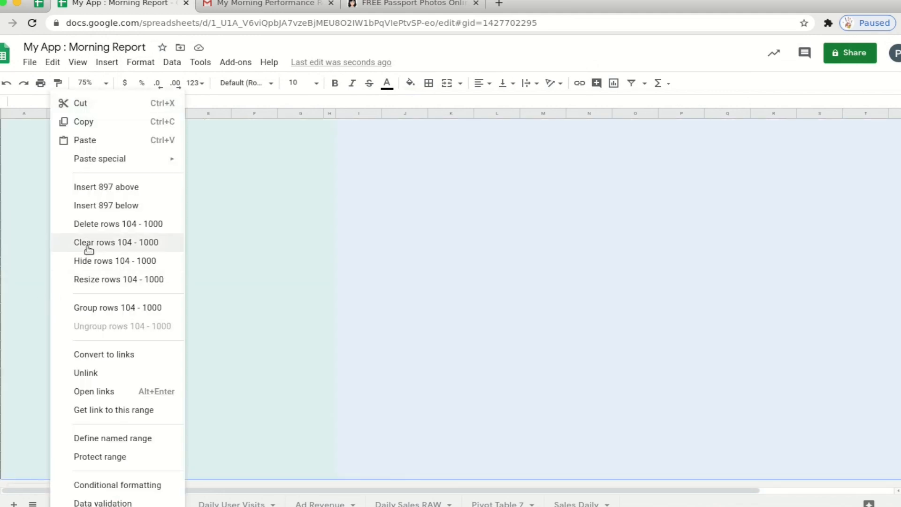
click(68, 224)
- Launch the Two Minute Reports add-on and rename Sheet2 to Report
click(242, 70)
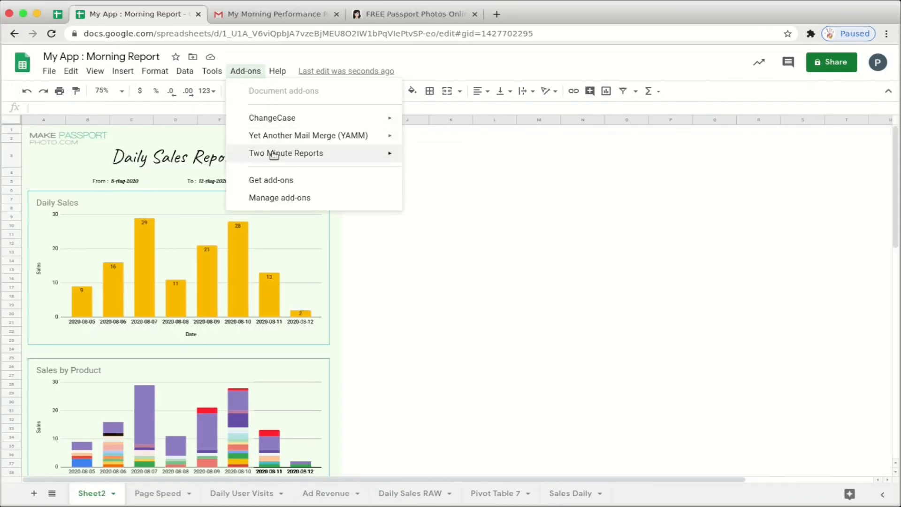
click(419, 162)
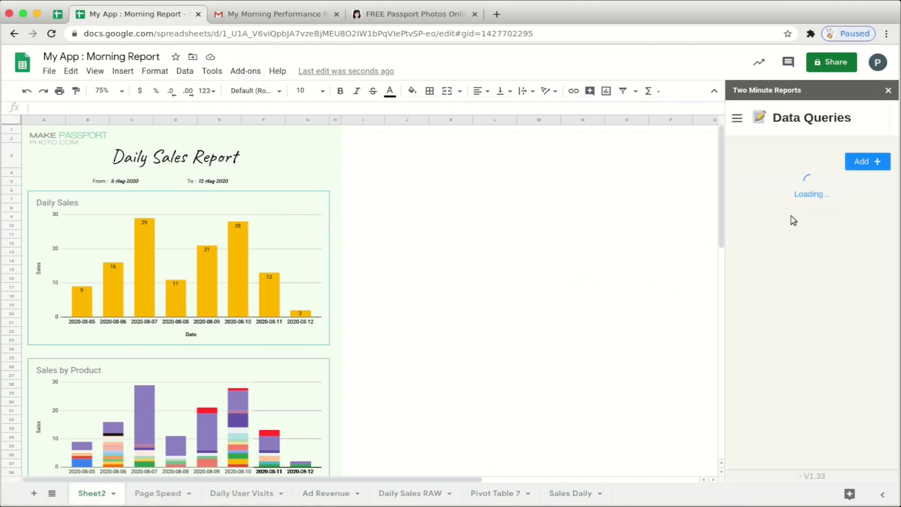
double_click(100, 494)
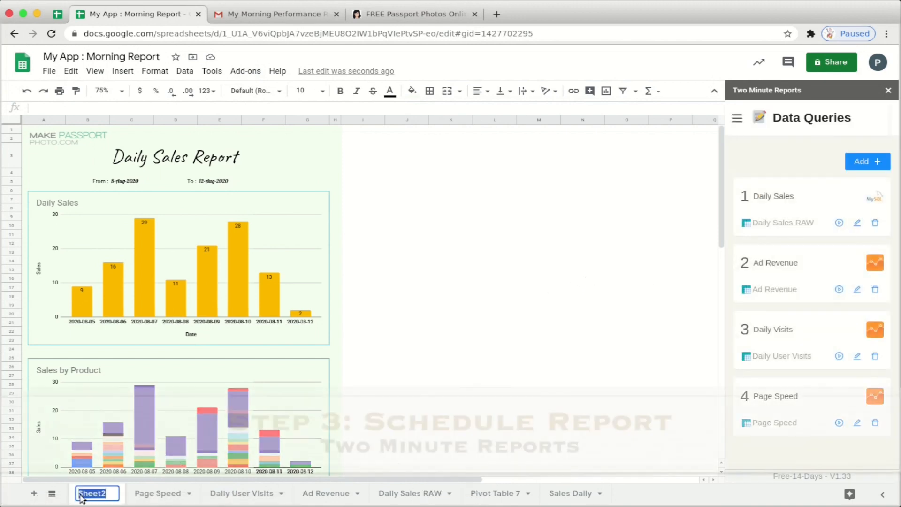
text(Das)
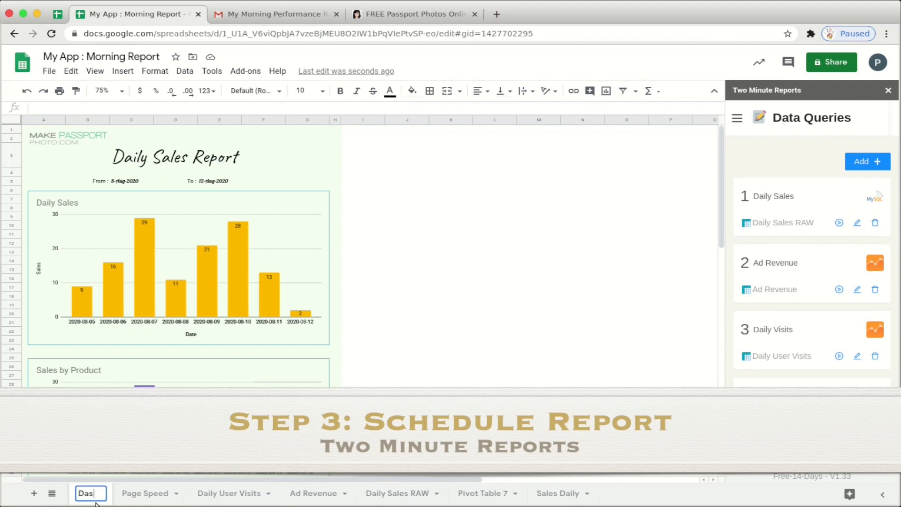
key(BackSpace)
key(BackSpace)
key(BackSpace)
text(Report)
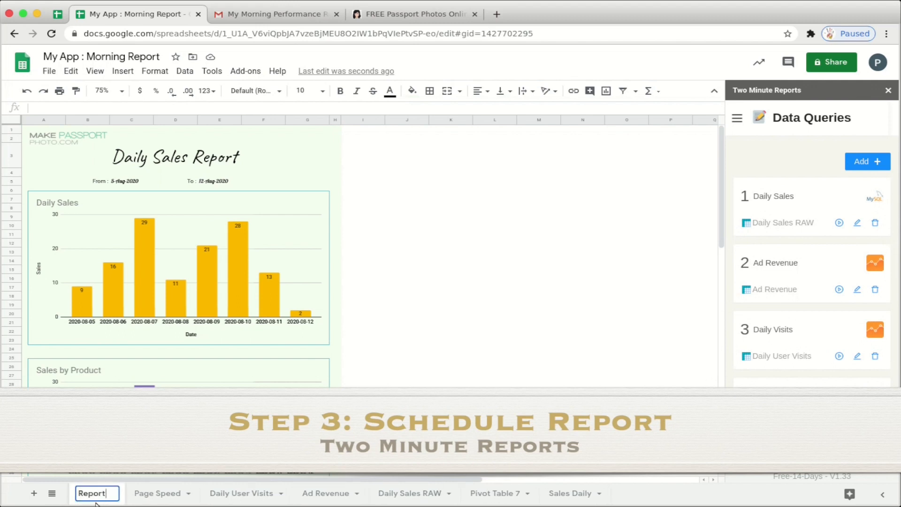
click(738, 119)
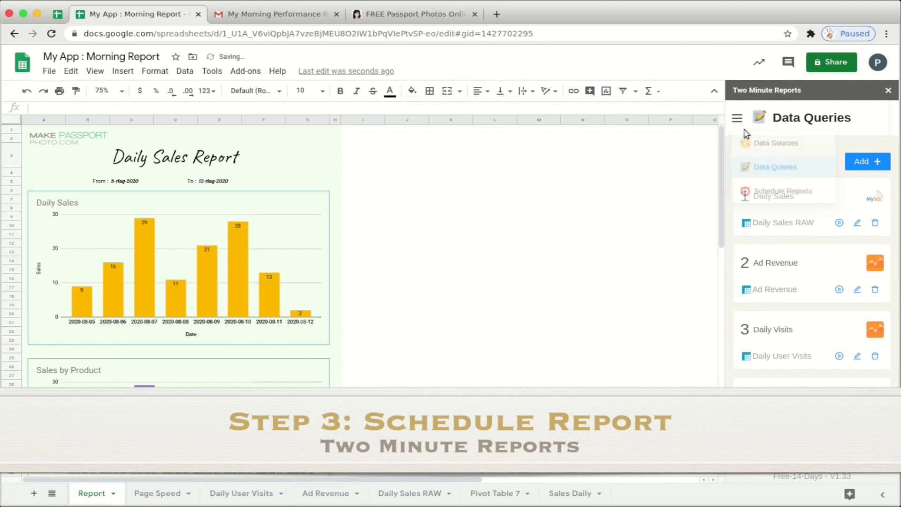
- Create a new scheduled report named Daily Summary that emails the Report sheet
click(783, 200)
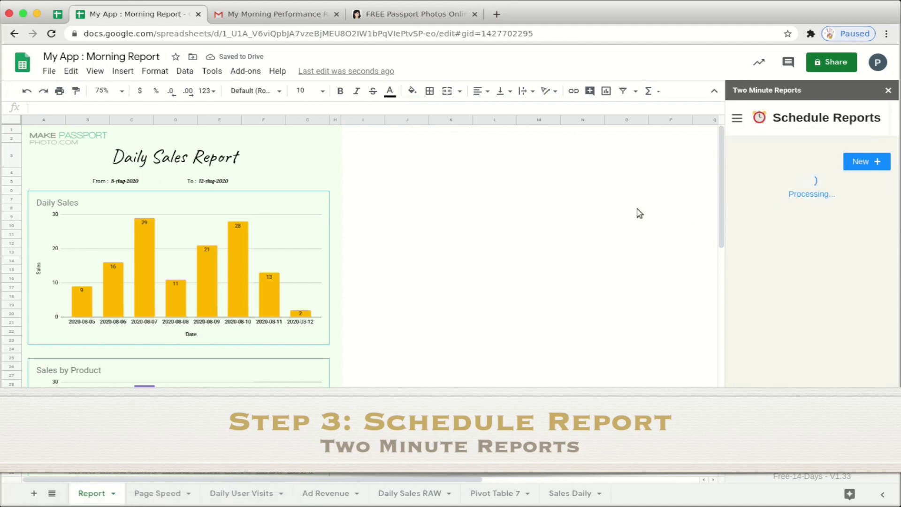
click(860, 161)
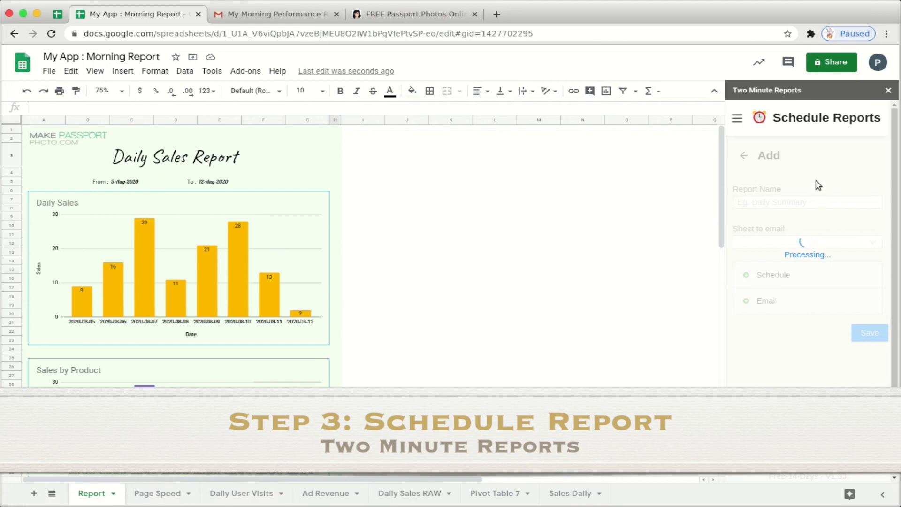
click(790, 203)
text(Daily Summary)
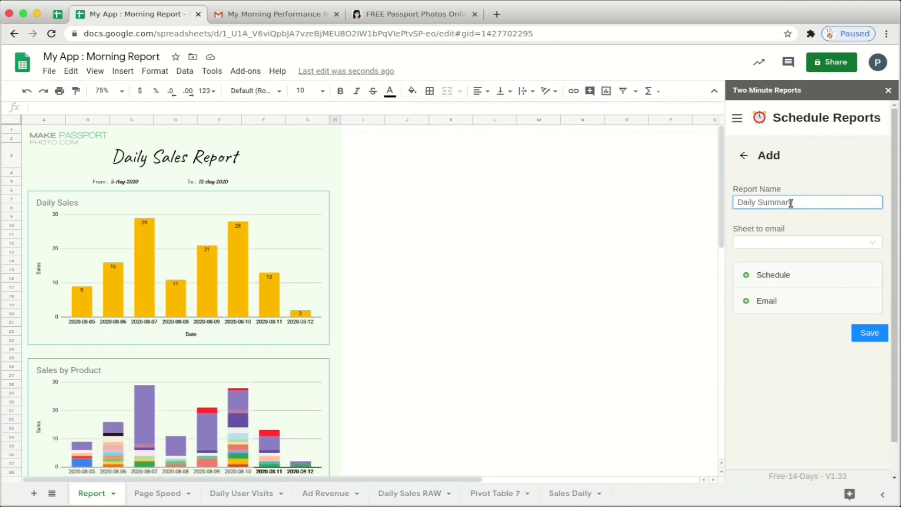
click(789, 242)
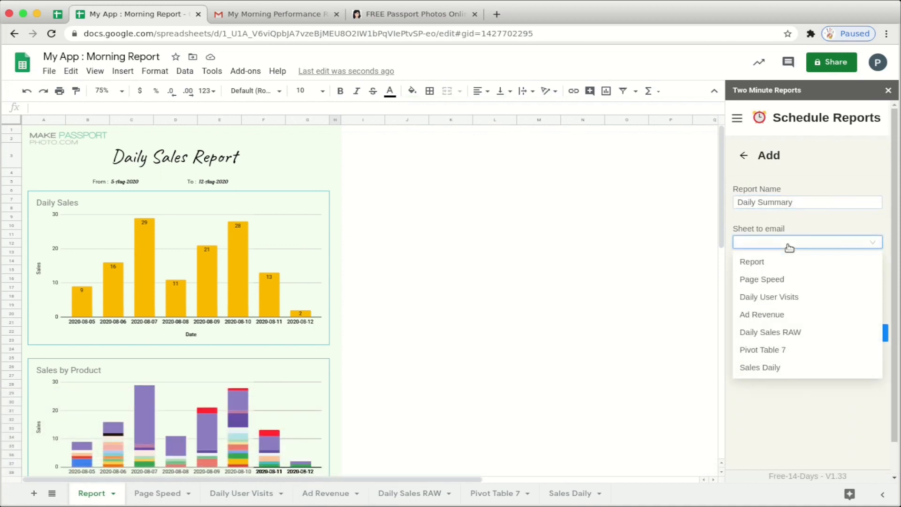
click(762, 264)
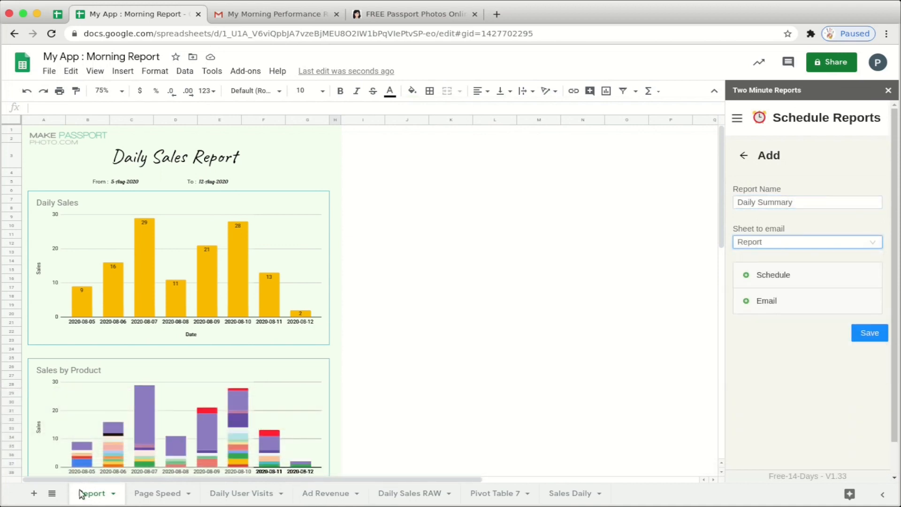
- Schedule it daily at 06:00 in India Standard Time (GMT+05:30)
click(791, 275)
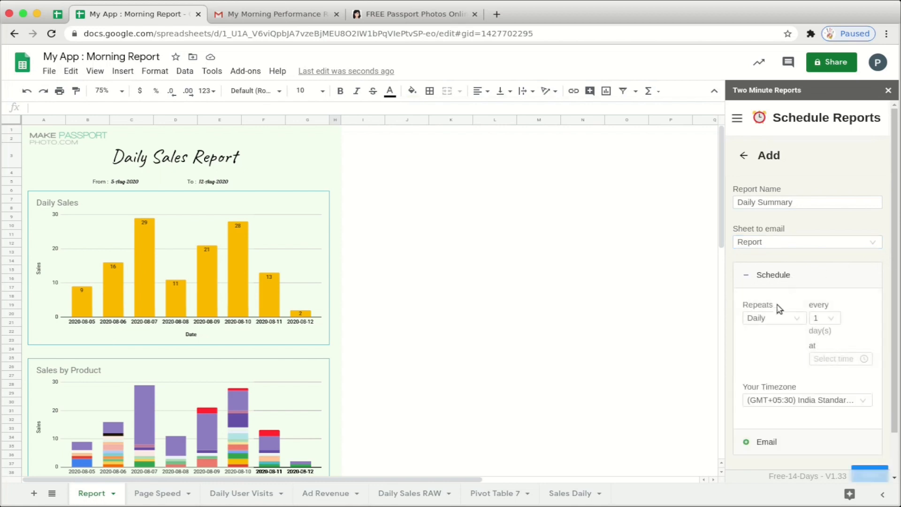
click(843, 357)
scroll(823, 423, down, 1)
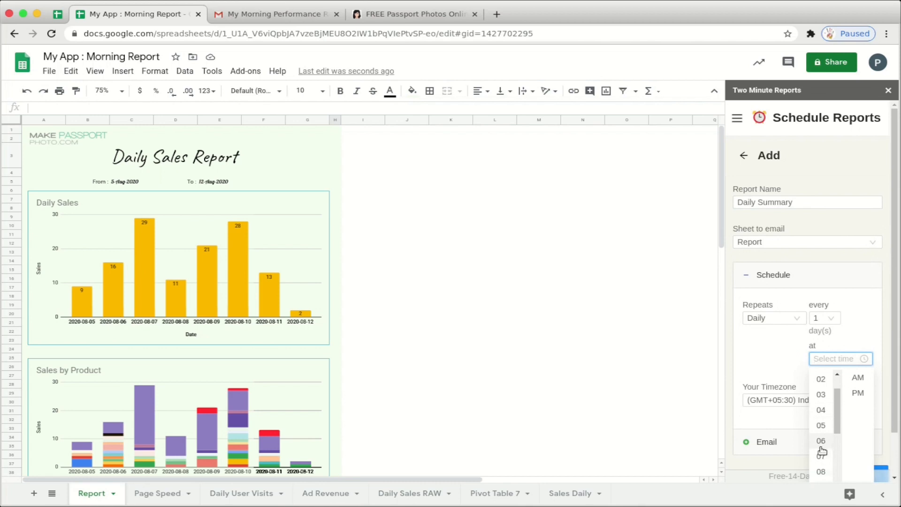
click(820, 443)
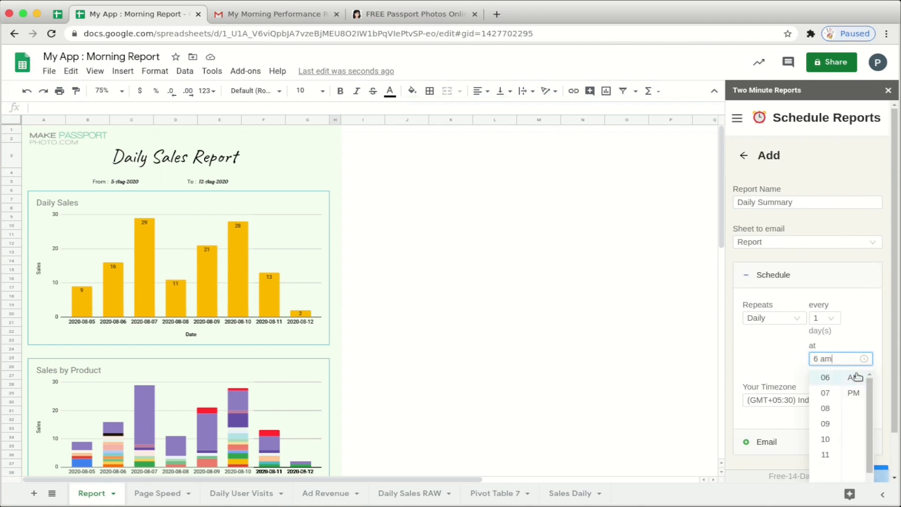
click(858, 335)
click(826, 359)
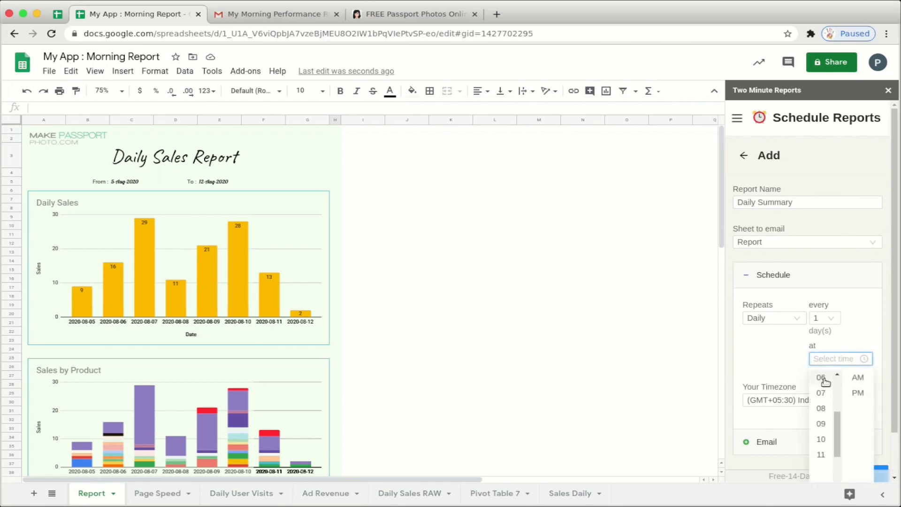
click(825, 377)
scroll(876, 353, down, 2)
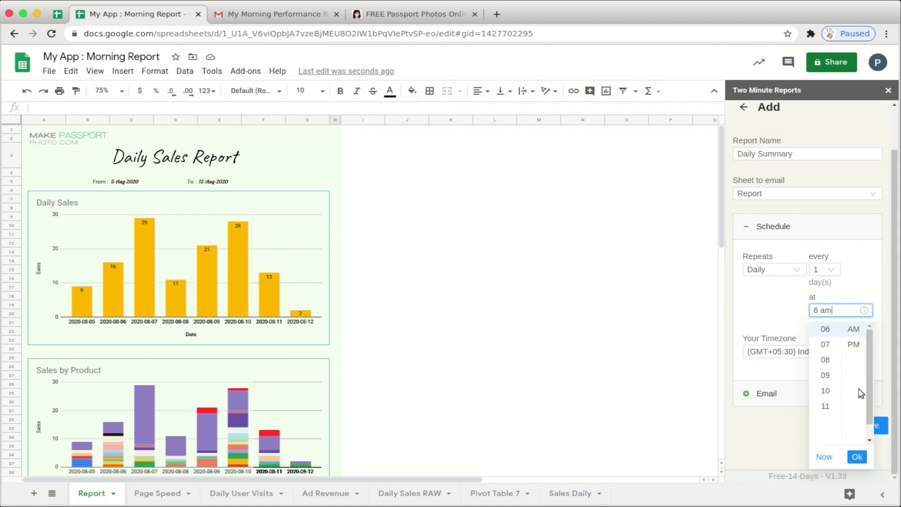
click(860, 460)
click(810, 351)
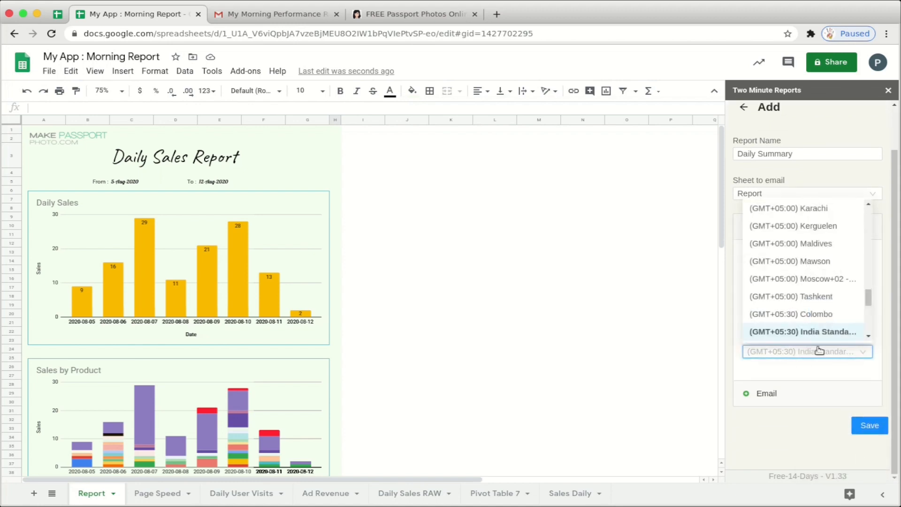
click(792, 357)
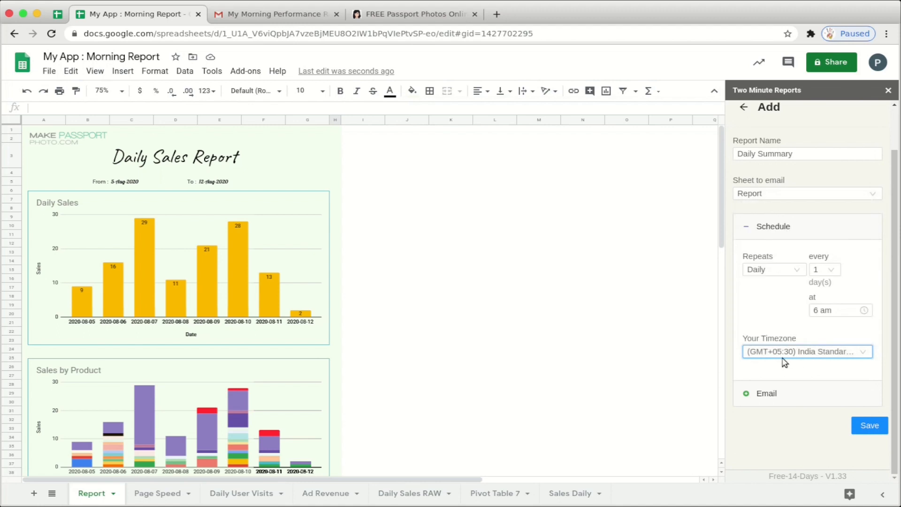
click(770, 393)
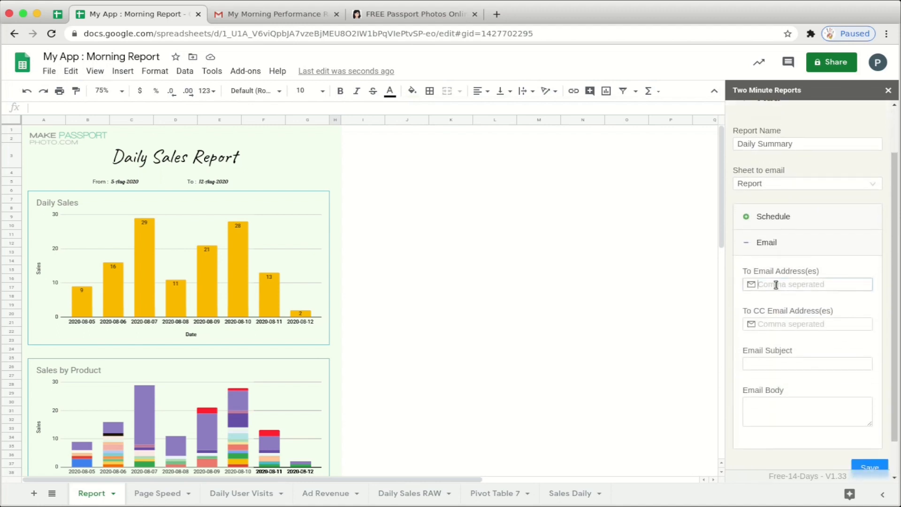
- Address the Daily Summary schedule to the recipient's e-mail, subject 'Daily Morning Performance Report', and save it
click(776, 284)
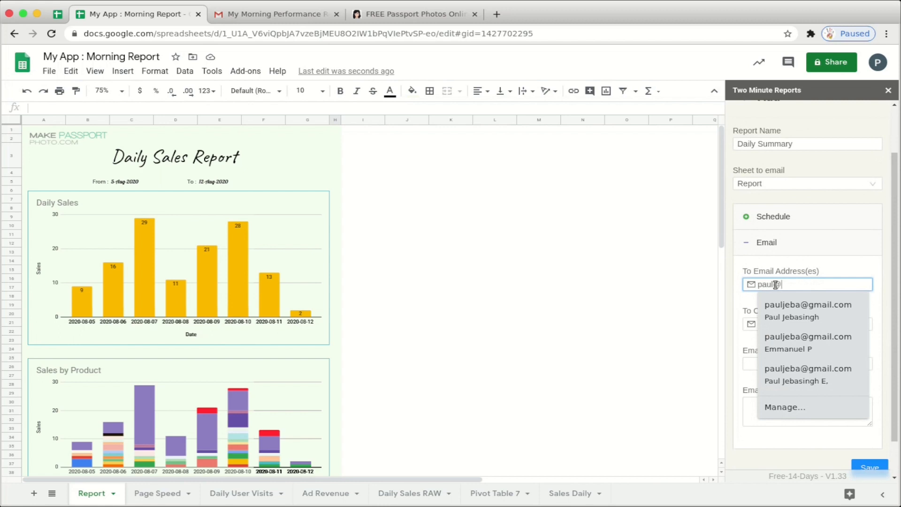
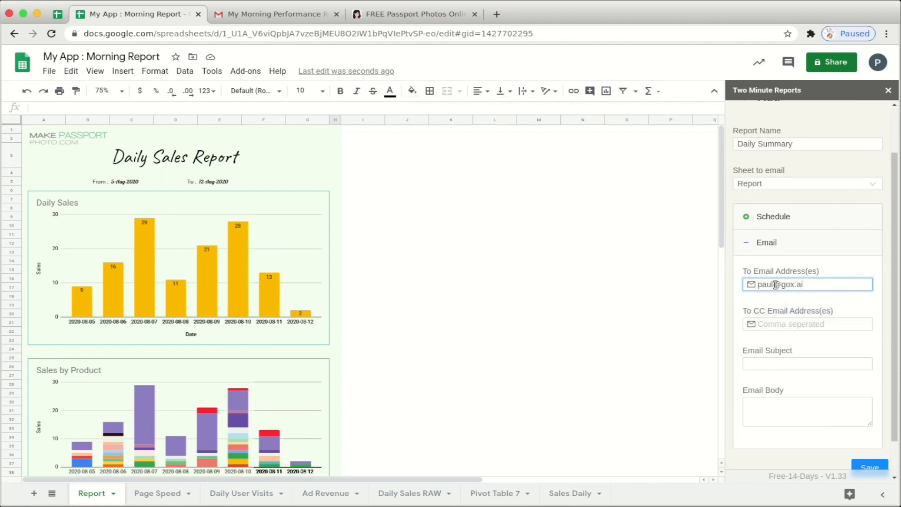
click(781, 366)
text(Dao)
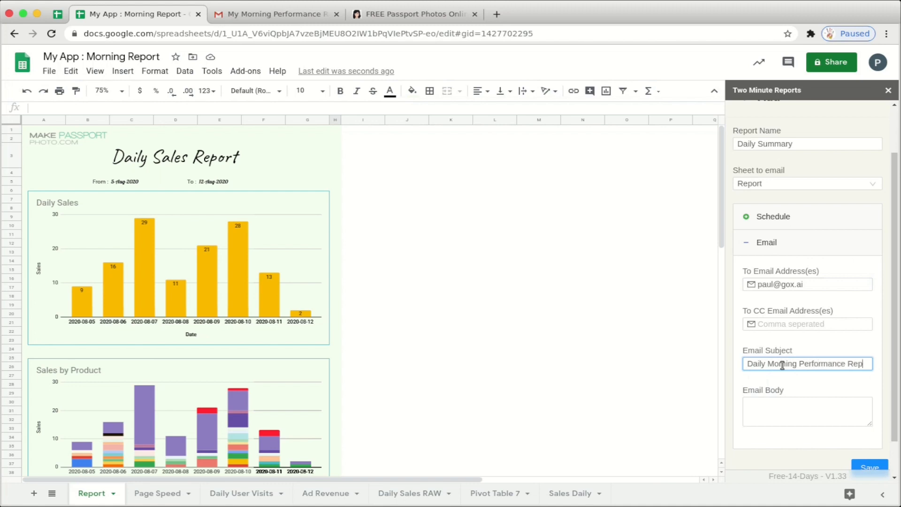
text(ort)
scroll(804, 395, down, 2)
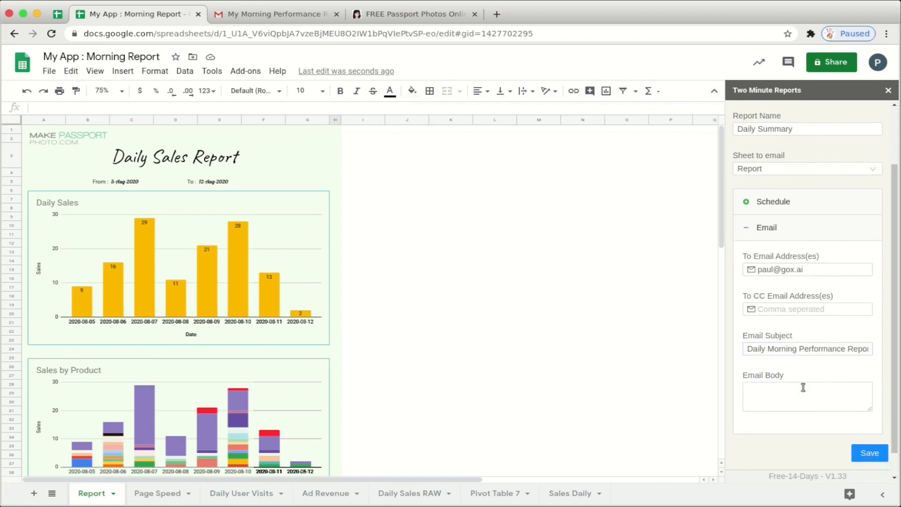
click(867, 425)
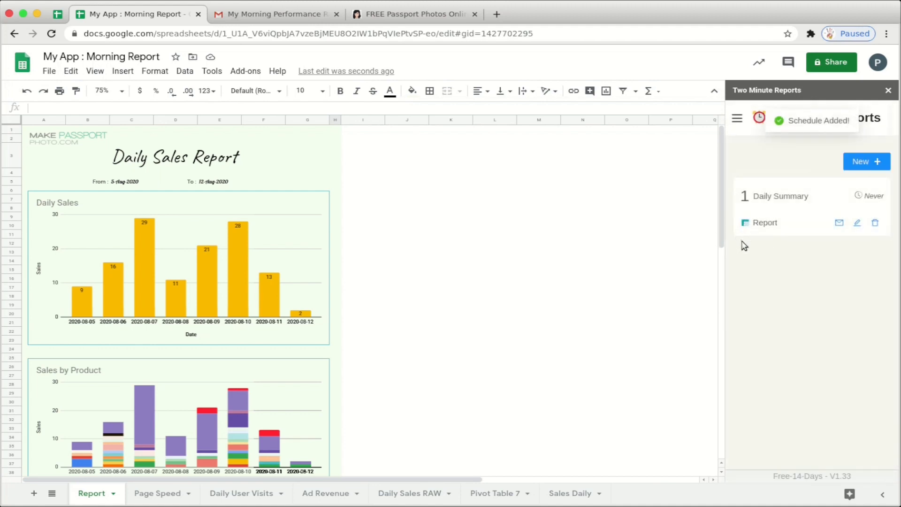
- Email the Daily Summary report to yourself now without refreshing data, then switch to Gmail
click(840, 223)
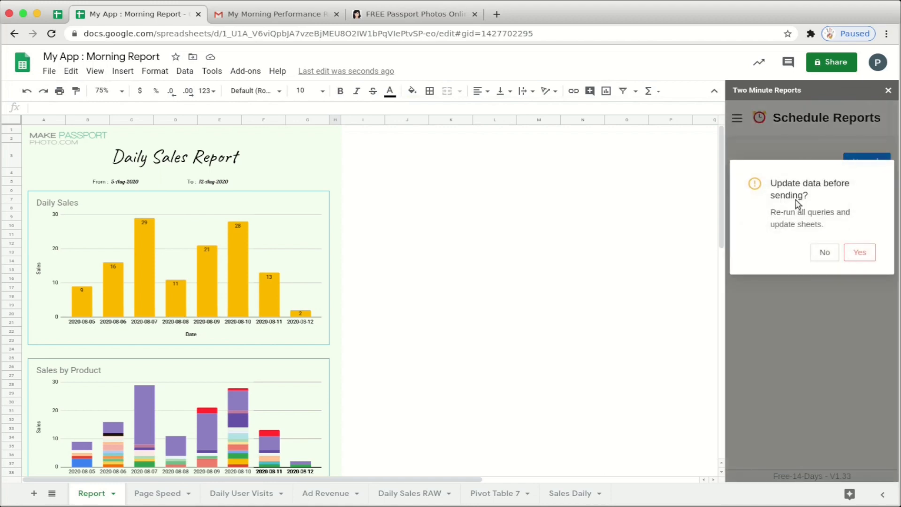
click(824, 251)
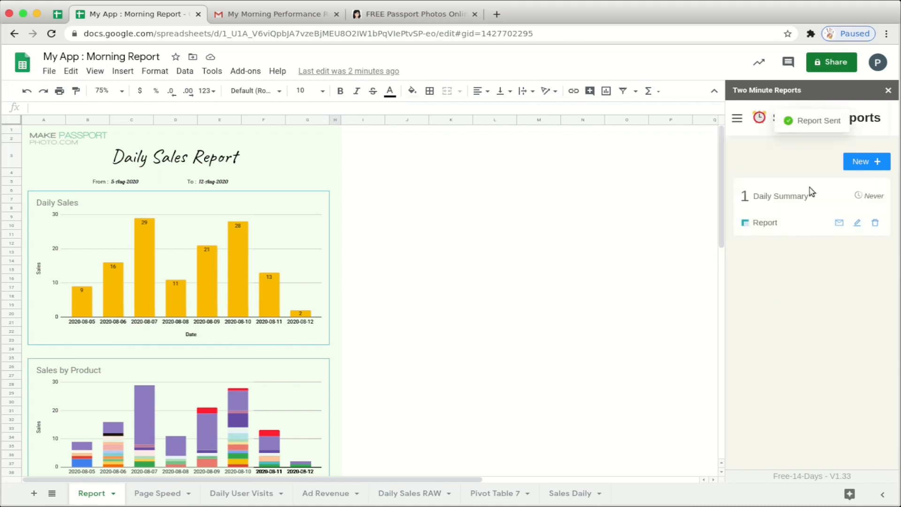
click(265, 15)
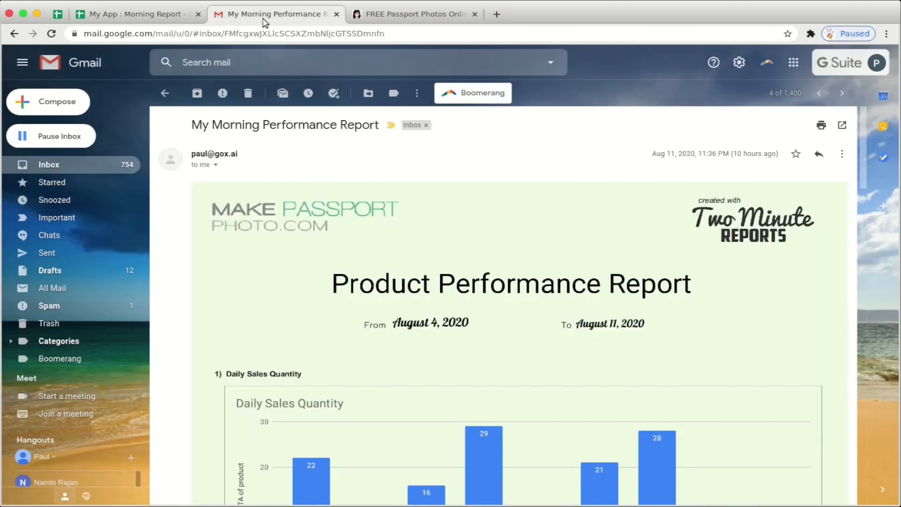
- Open the Daily Morning Performance Report email from the inbox and review its 5–12 Aug 2020 sales charts
click(81, 165)
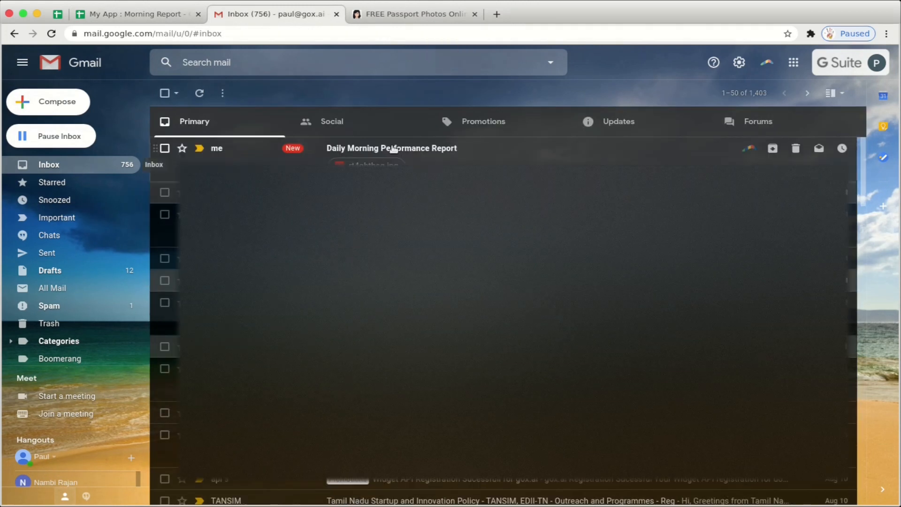
click(466, 155)
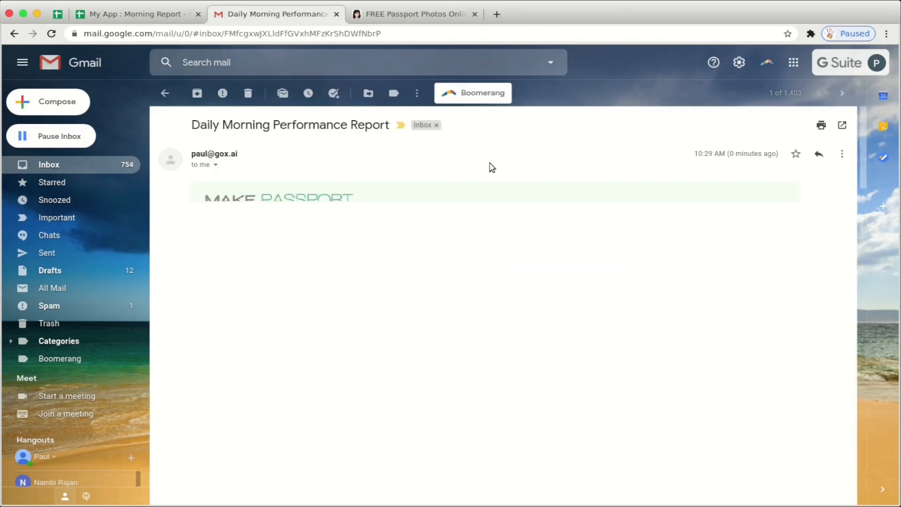
scroll(548, 254, down, 10)
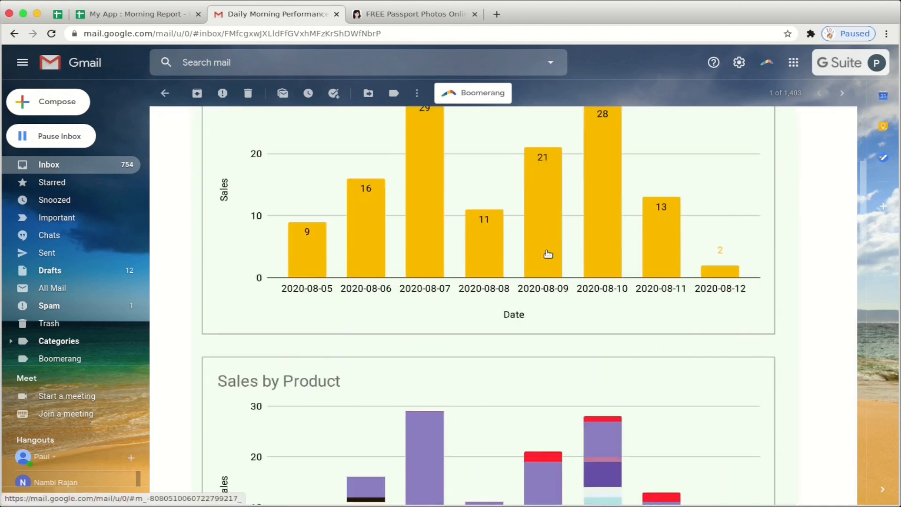
scroll(547, 253, down, 20)
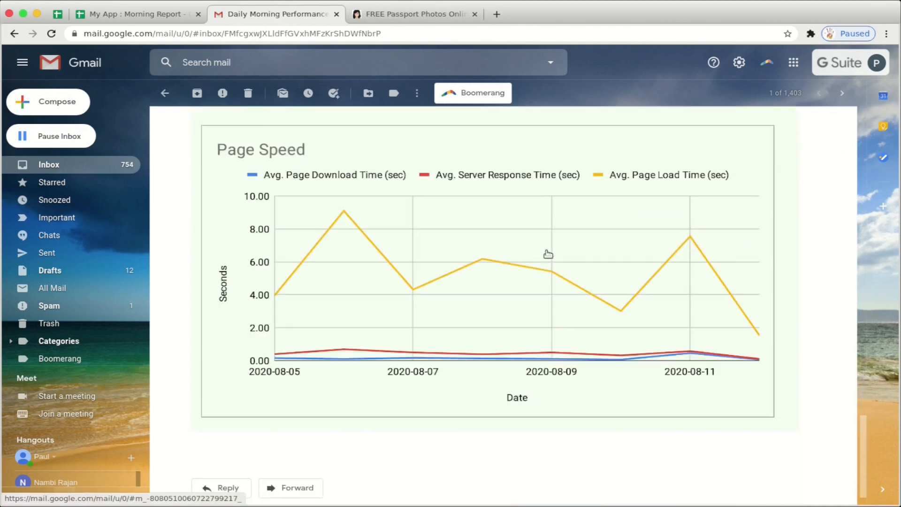
scroll(548, 253, up, 20)
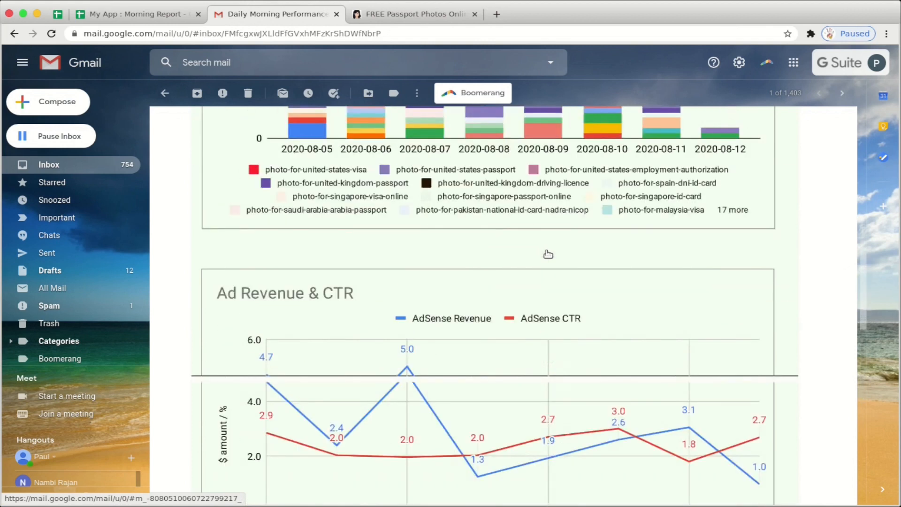
scroll(547, 253, up, 6)
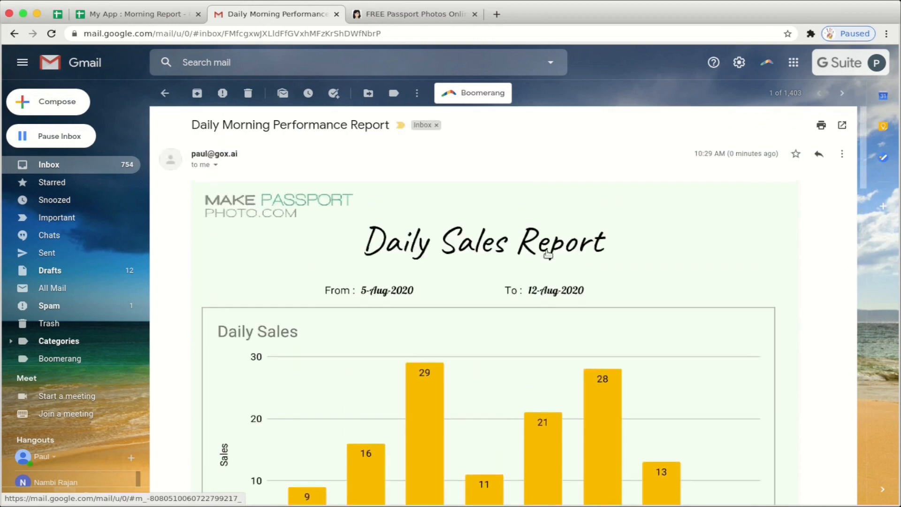